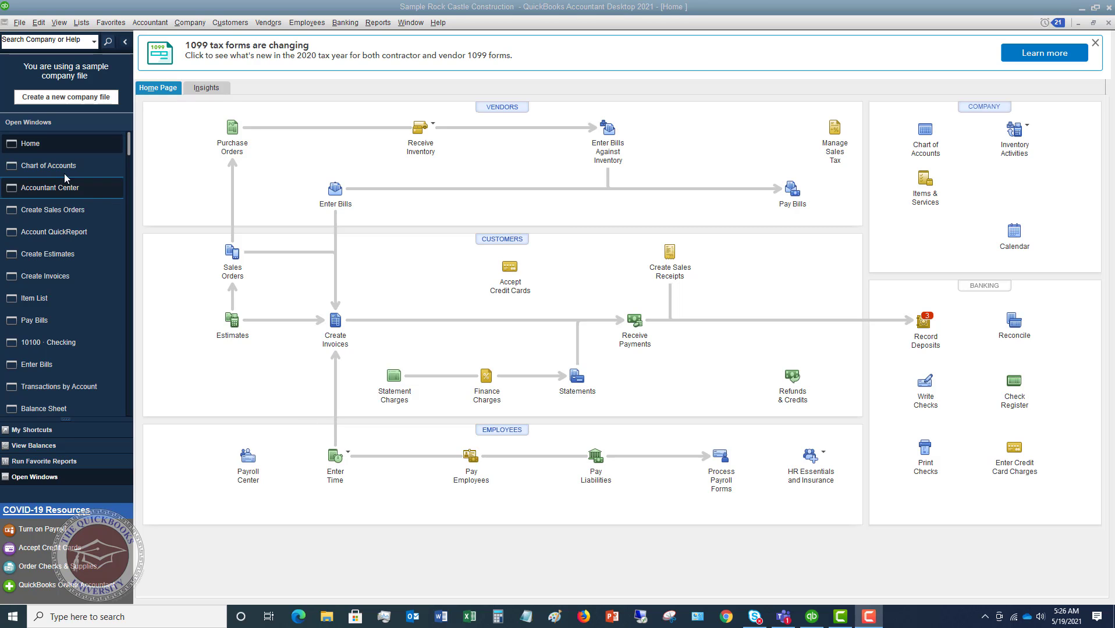
Open the chart of accounts and select the 13100 Pre-paid Insurance account.
click(185, 23)
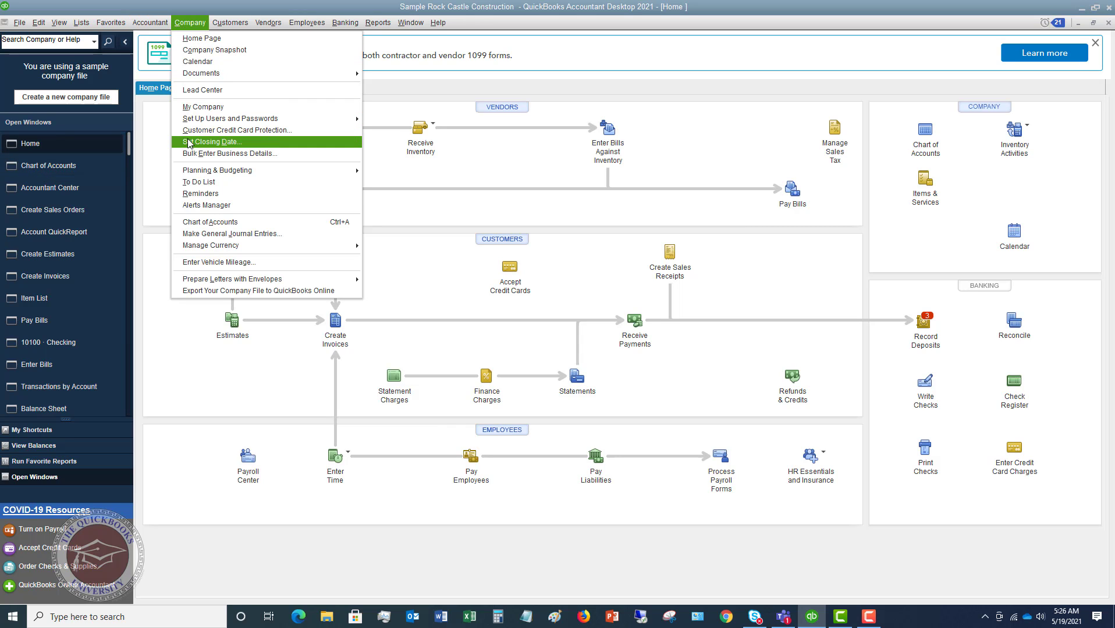
click(216, 222)
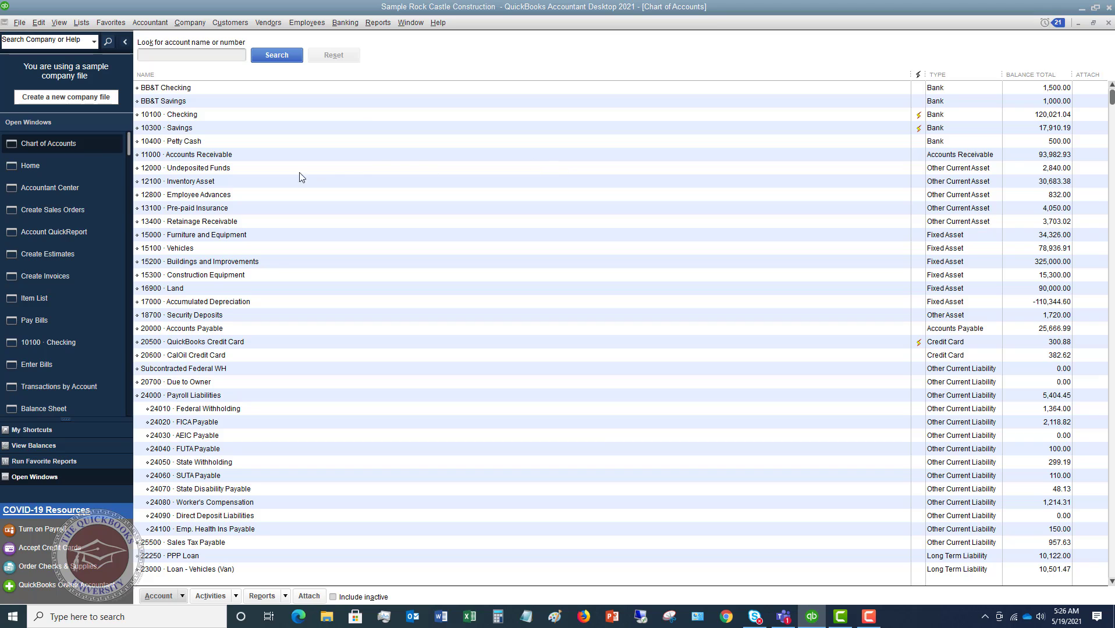
click(242, 208)
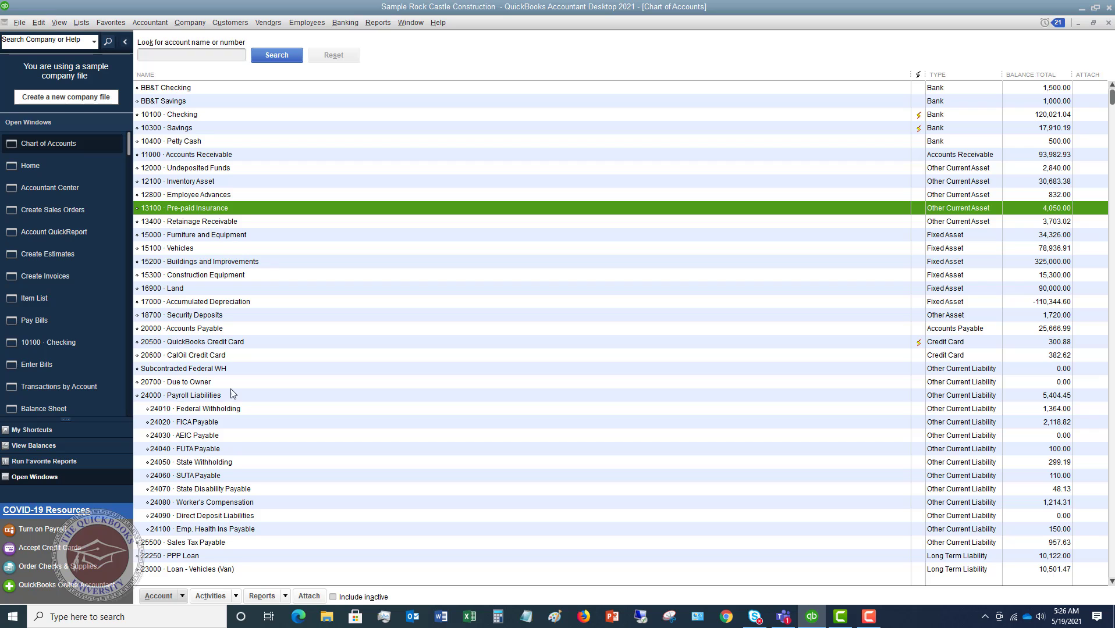
Start a new account in the chart of accounts with the type Other Current Asset.
click(184, 597)
click(204, 431)
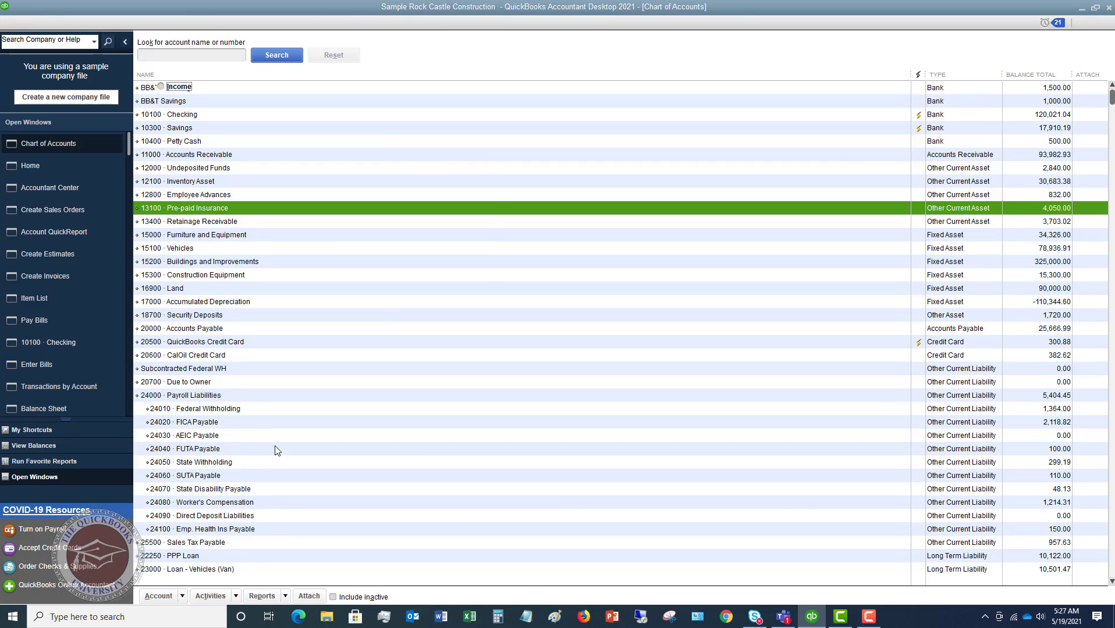
click(318, 236)
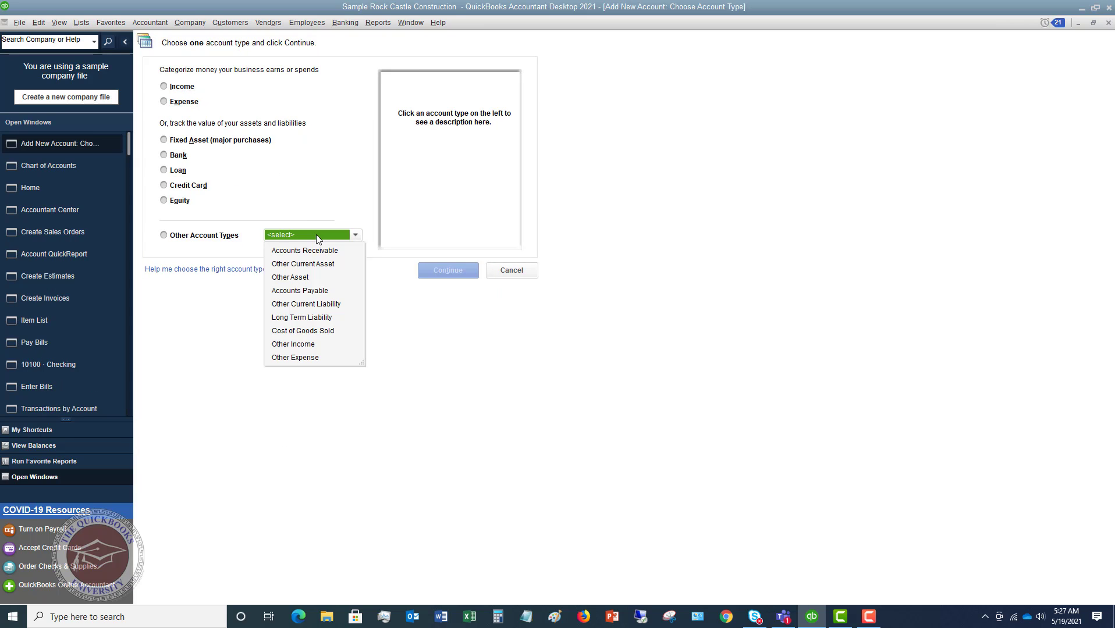
click(306, 264)
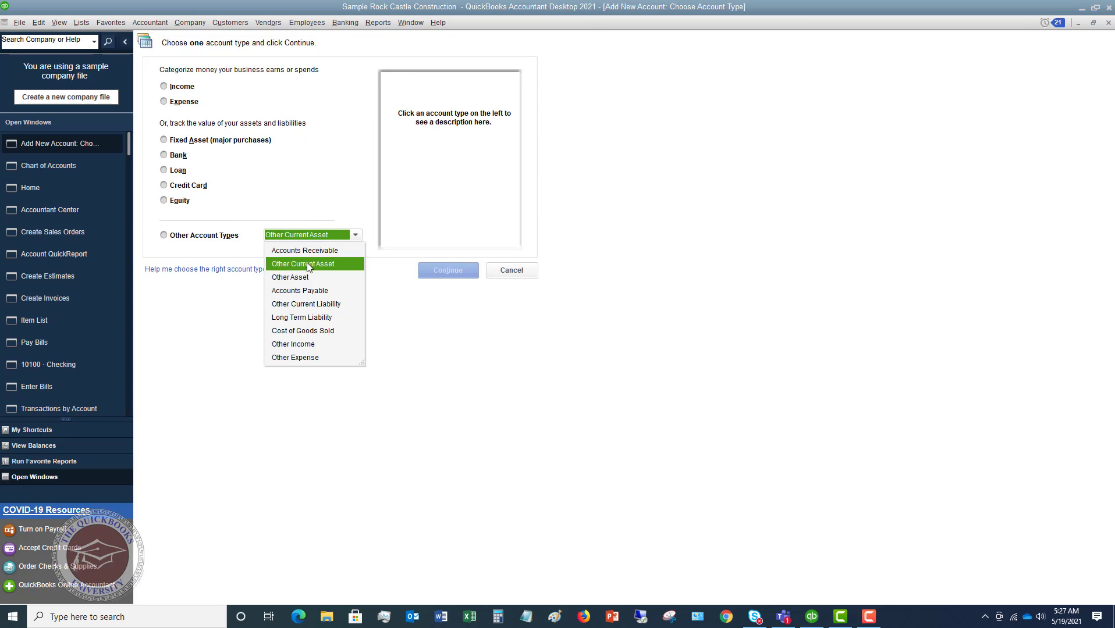
click(460, 272)
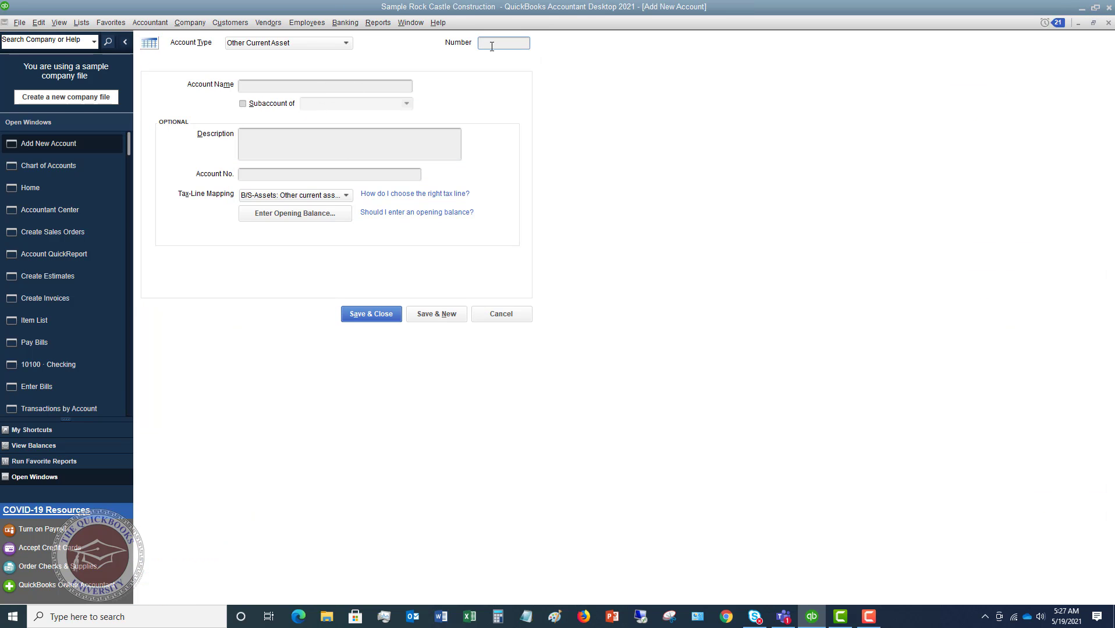
Give the new account the number 13000 and the name Prepaid Expenses, and save it.
text(13000)
click(349, 88)
text(Prepaid Exense)
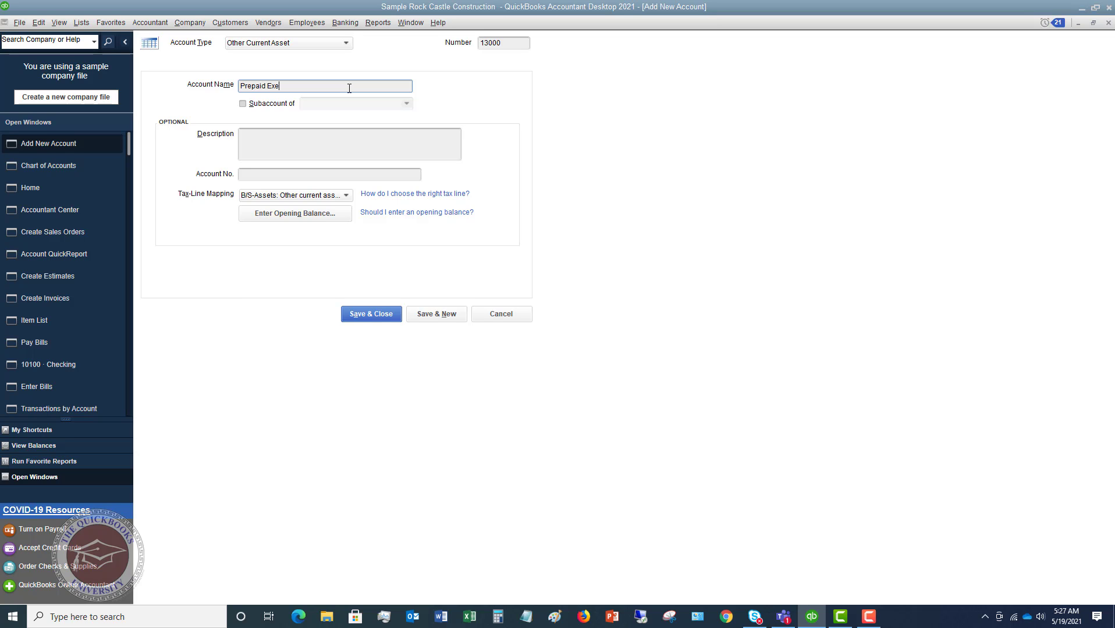
key(BackSpace)
key(BackSpace)
key(BackSpace)
key(BackSpace)
text(penses)
click(360, 315)
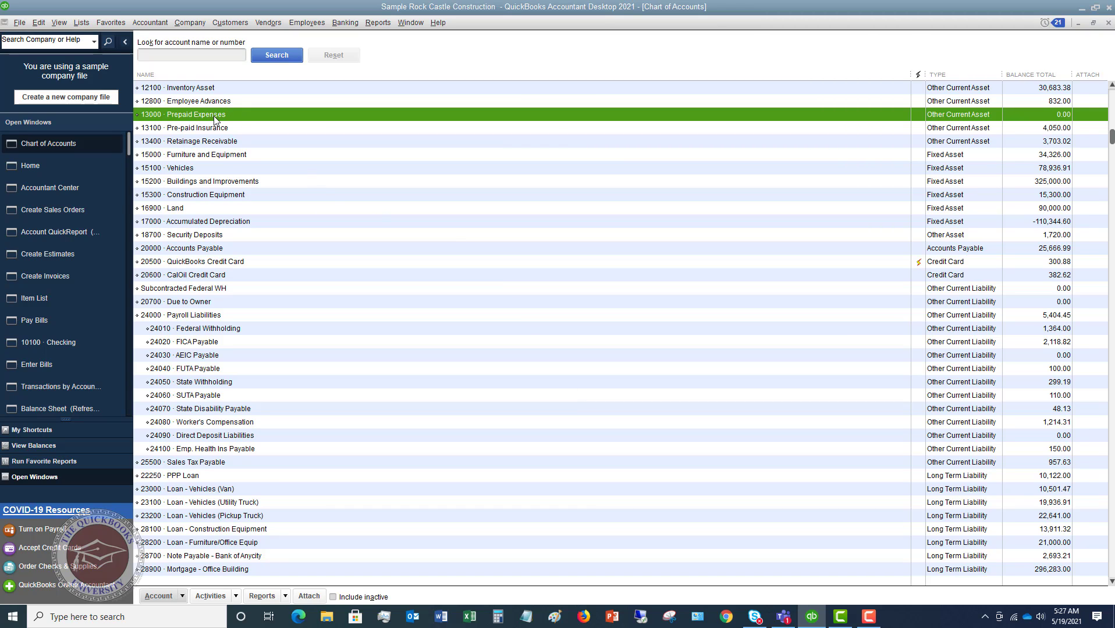
Edit the Pre-paid Insurance account to make it a subaccount of 13000 Prepaid Expenses, and save the change.
right_click(204, 132)
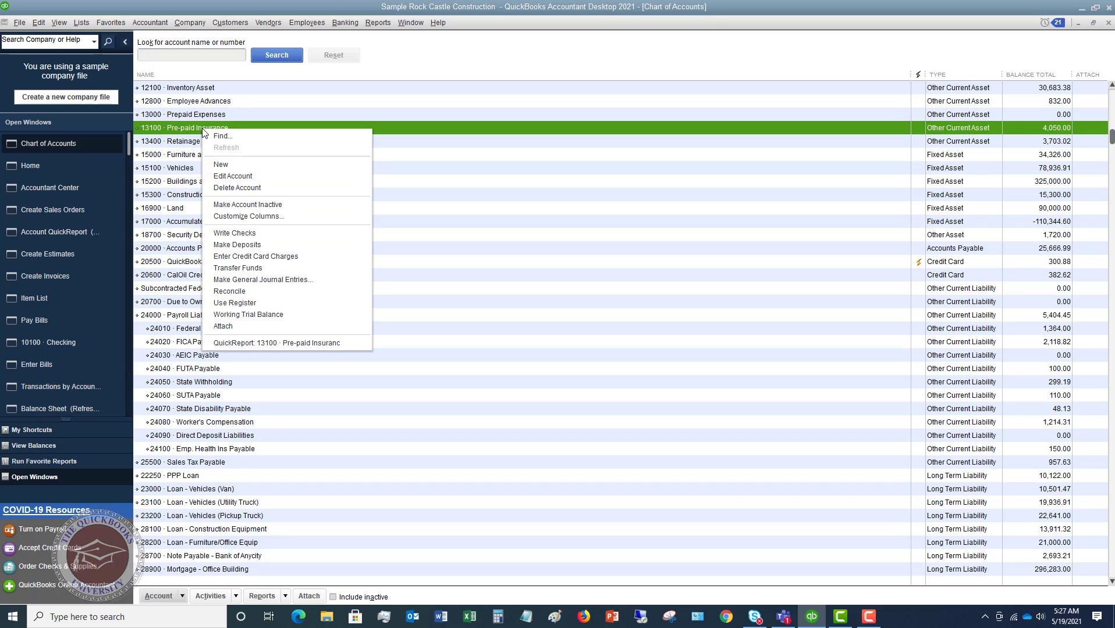
click(232, 177)
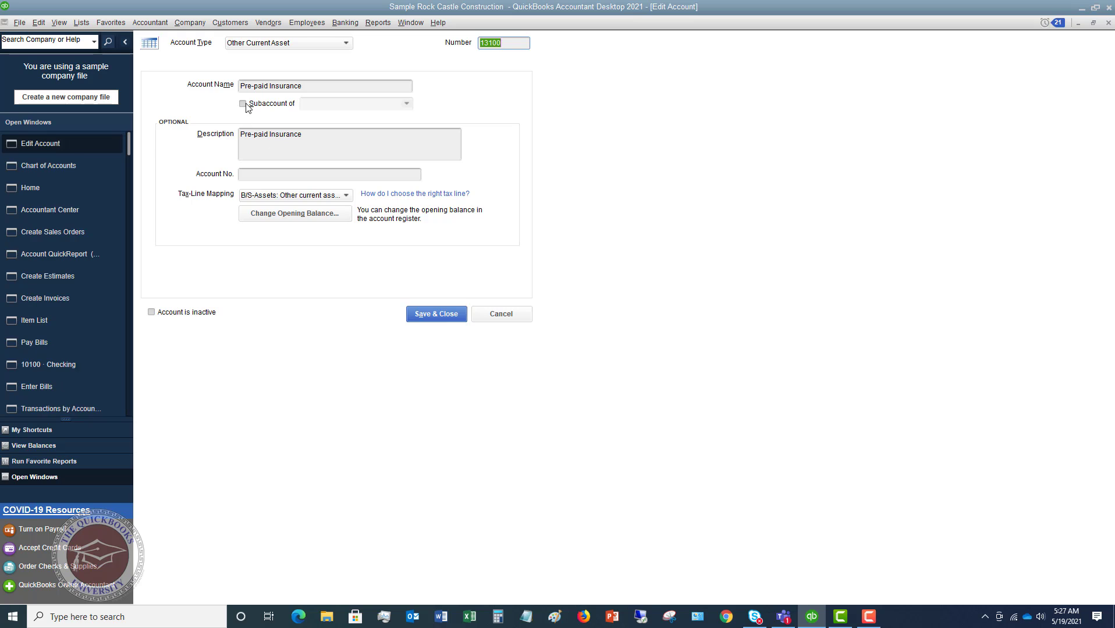
click(243, 104)
click(407, 104)
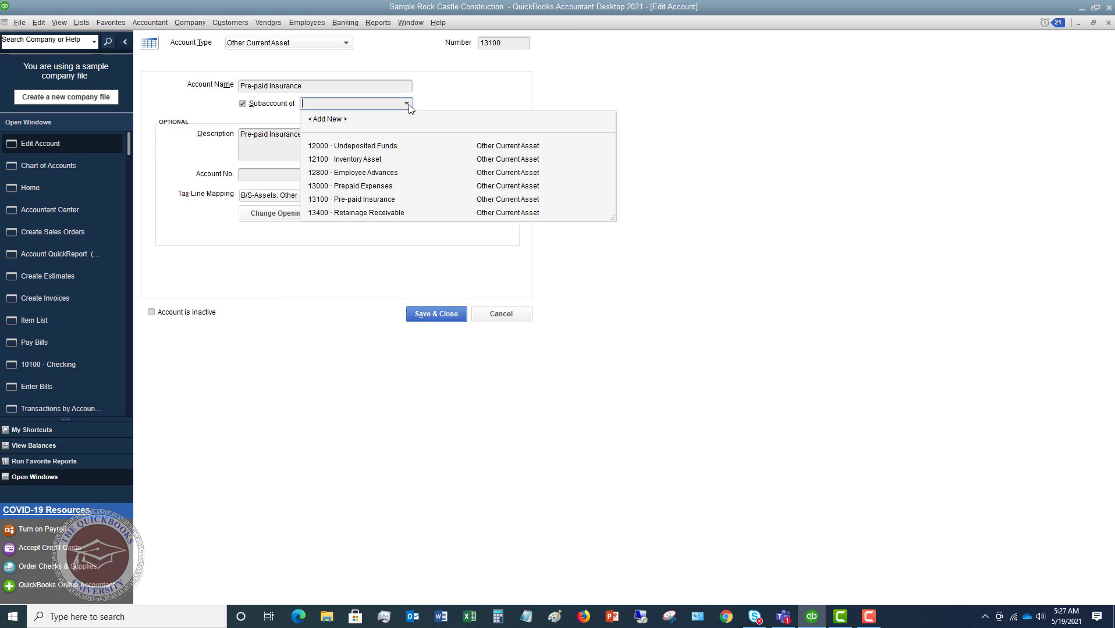
click(359, 187)
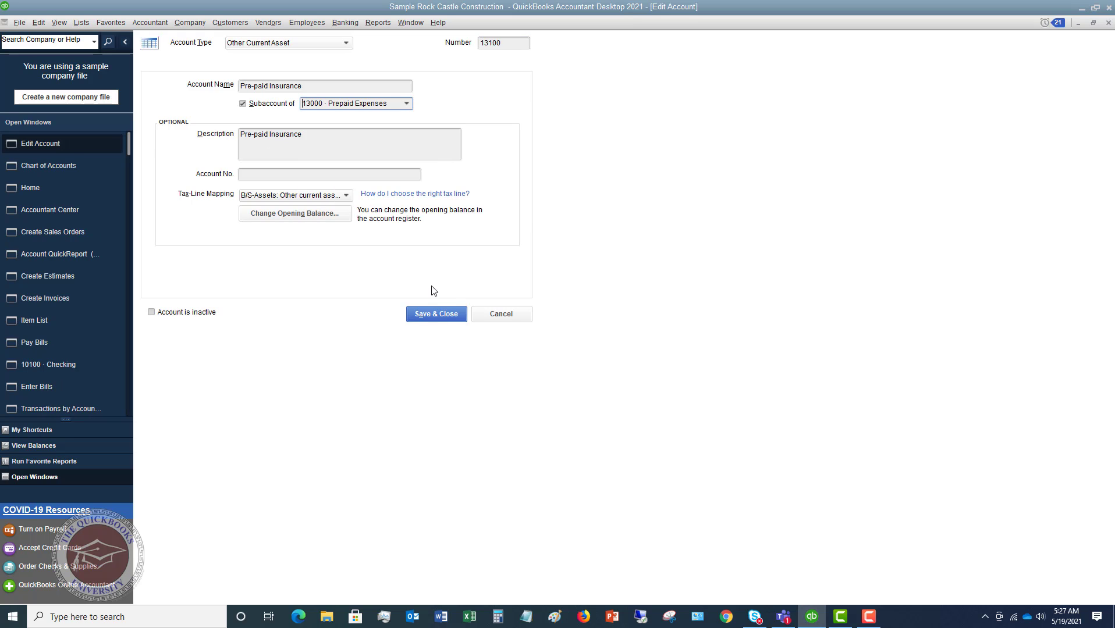
click(436, 314)
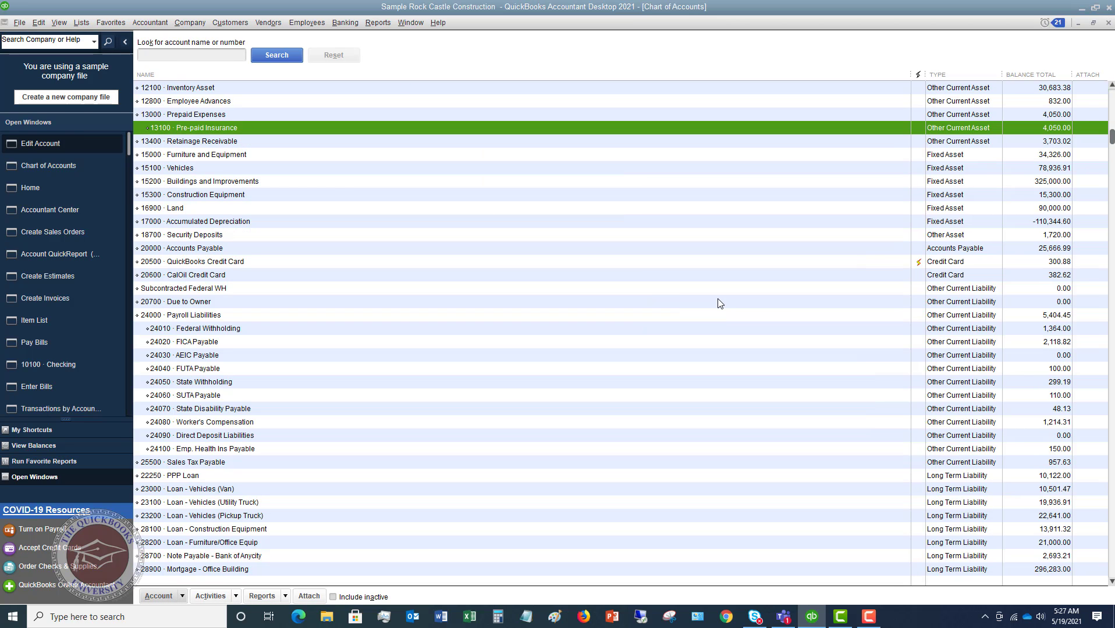
Start another new account in the chart of accounts, again as an Other Current Asset.
scroll(218, 120, up, 1)
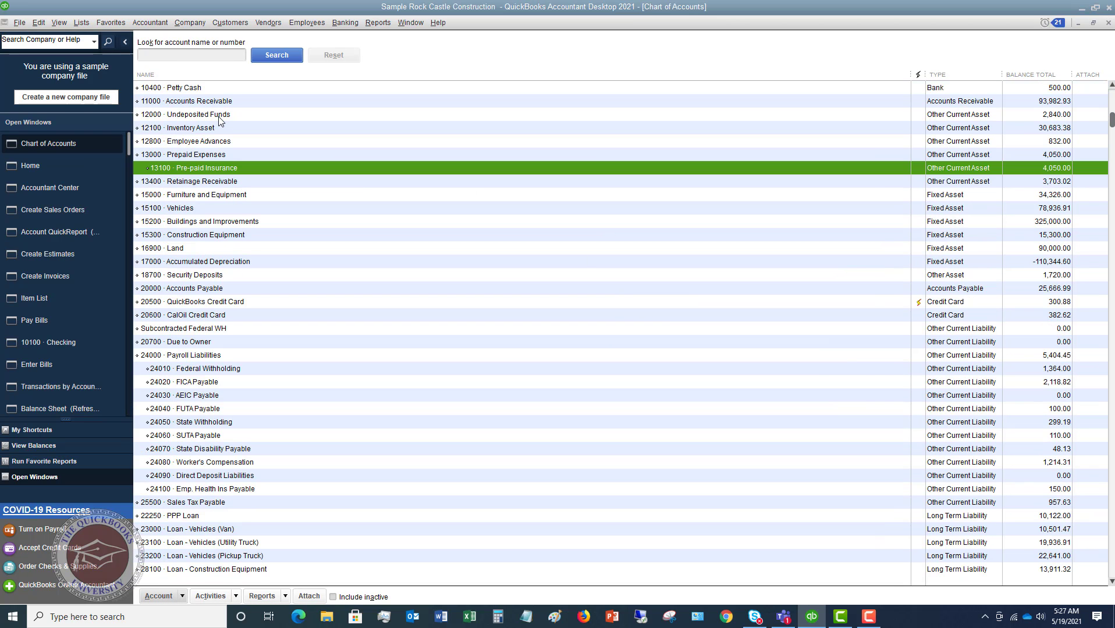
click(183, 596)
click(174, 425)
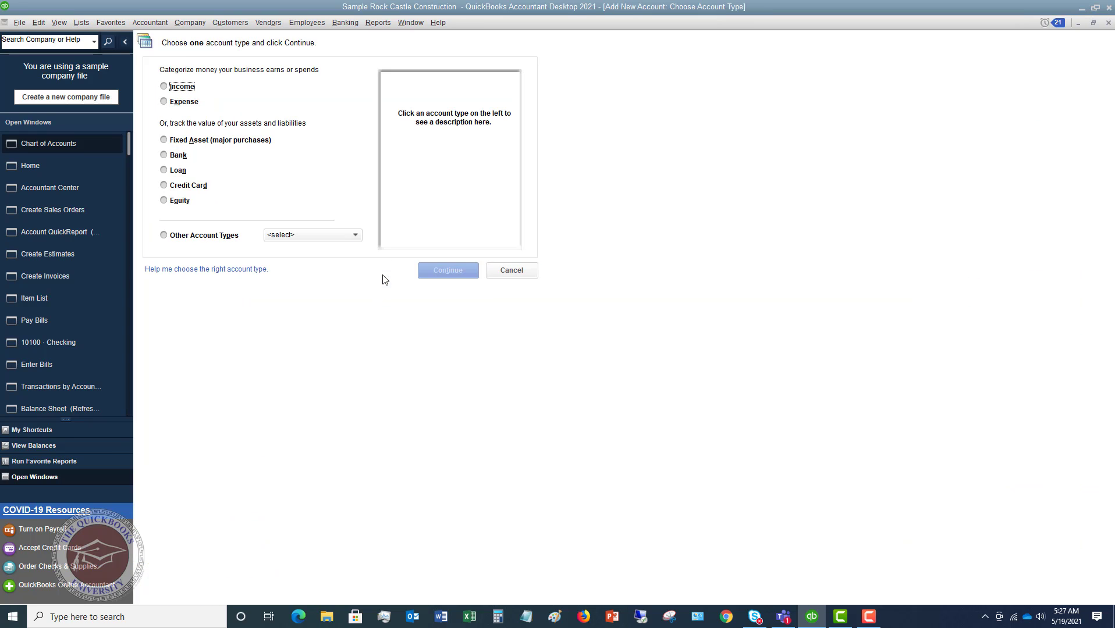
click(314, 239)
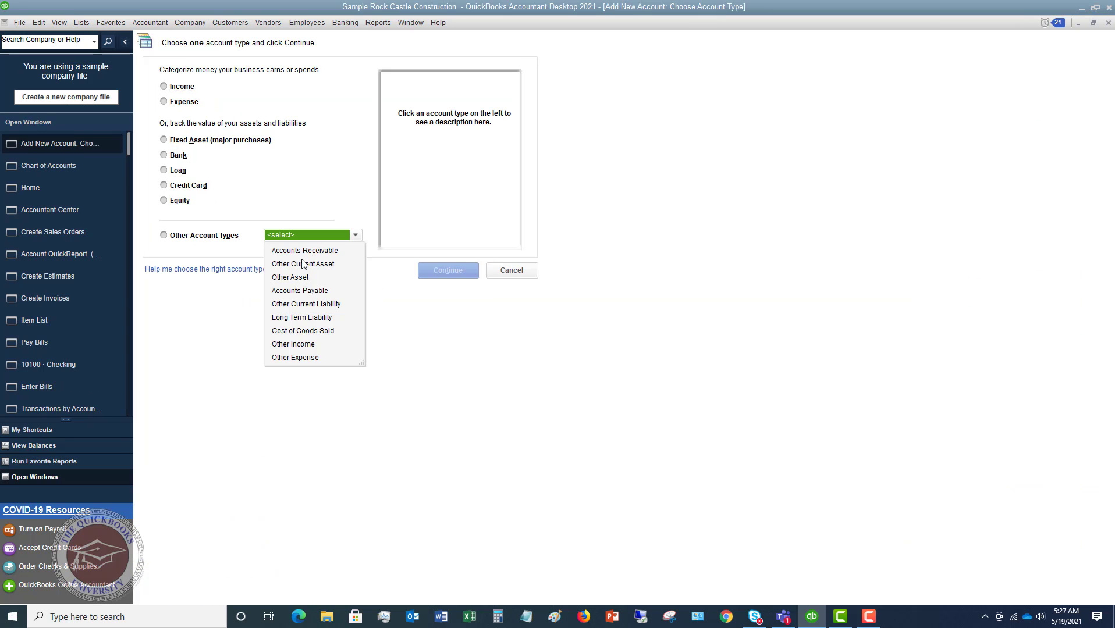
click(303, 265)
click(447, 273)
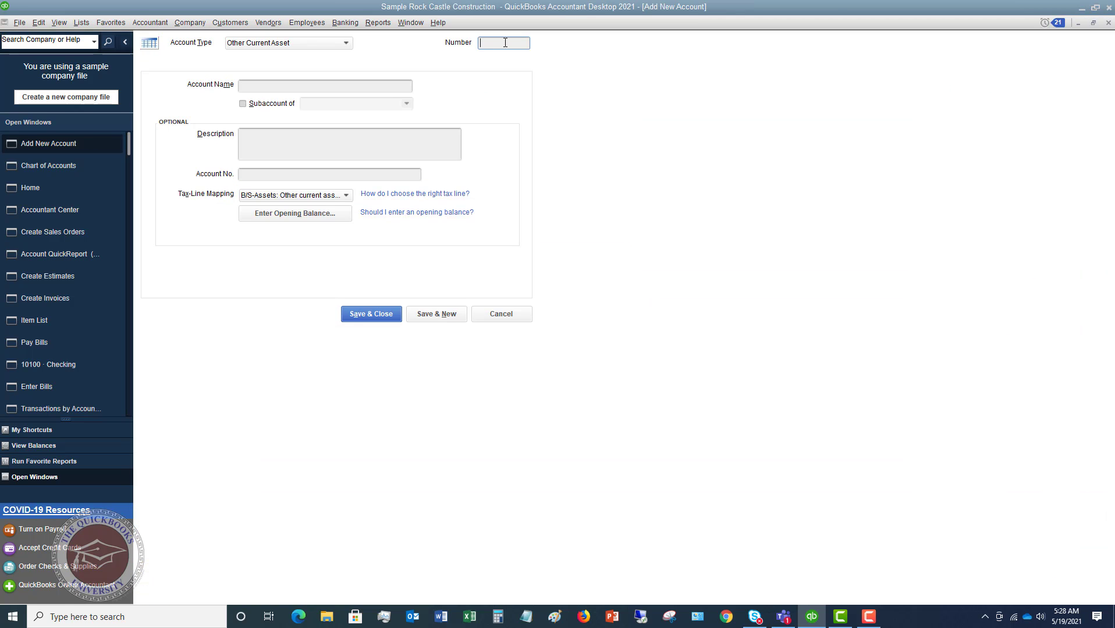
Number the account 13200, name it Prepaid Subscriptions, make it a subaccount of 13000 Prepaid Expenses and save it.
text(13200)
click(282, 89)
text(P)
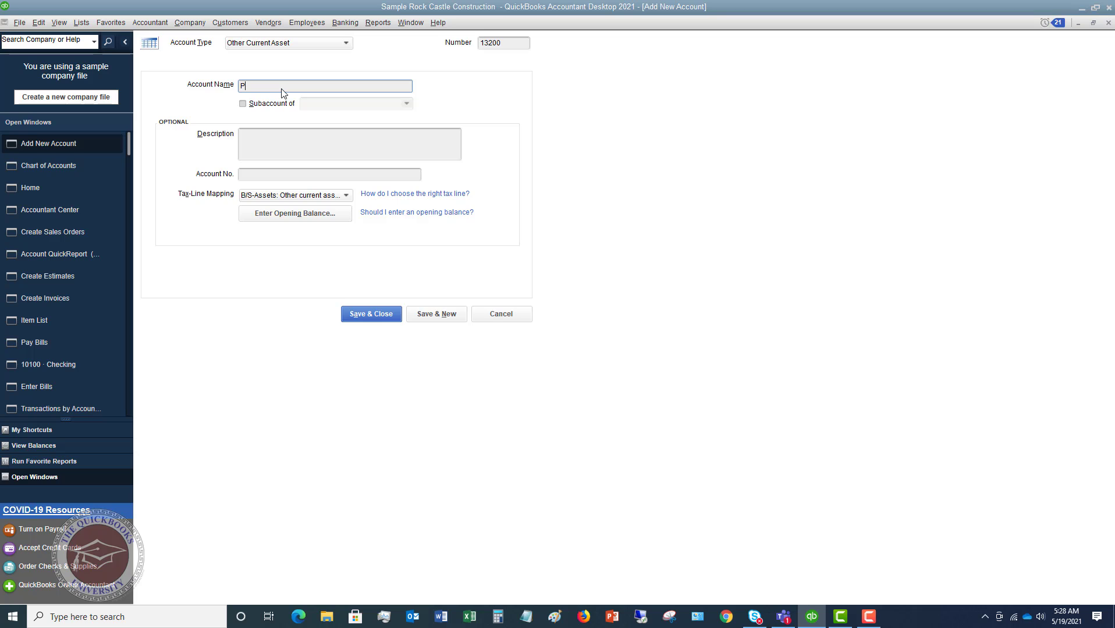
text(repaid Subscriptions)
click(242, 104)
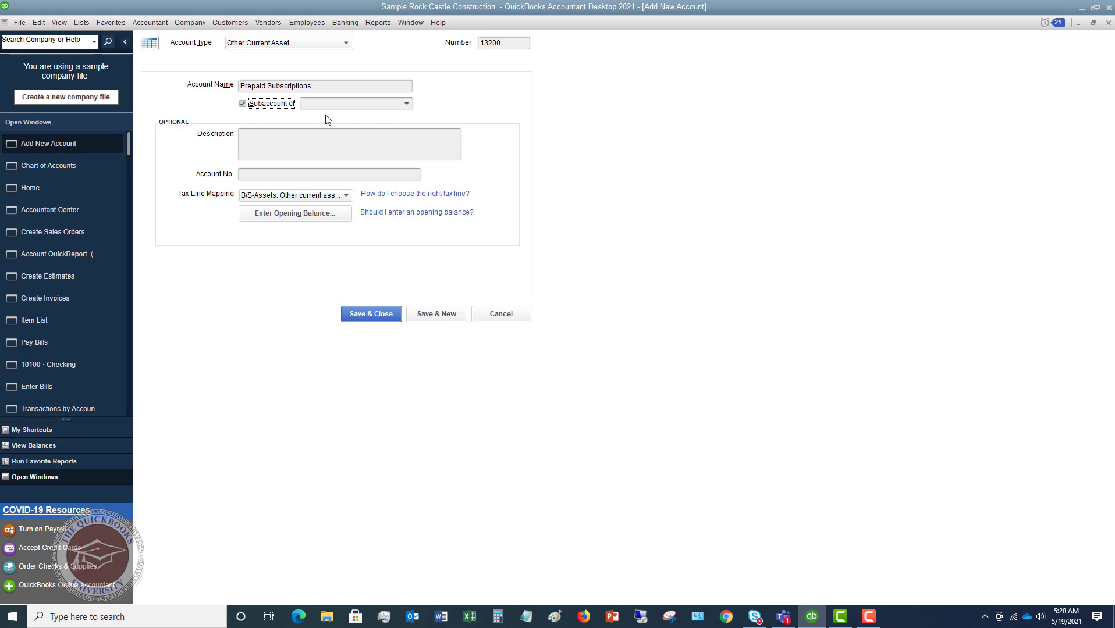
click(406, 104)
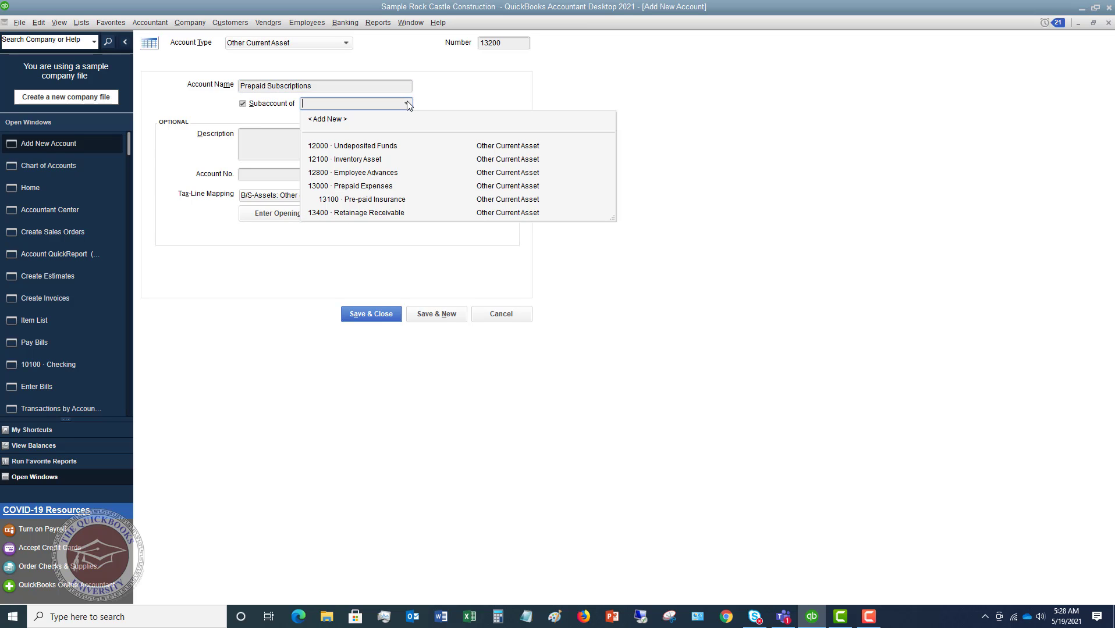
click(363, 180)
click(366, 312)
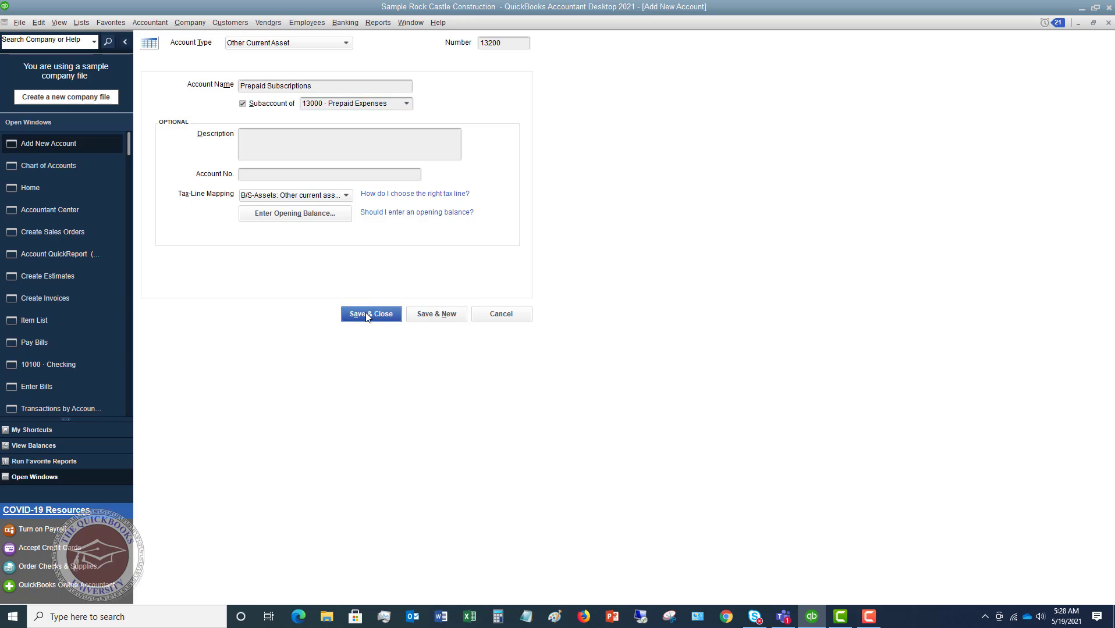
Start a new vendor bill for Larson Flooring and decline receiving against its open purchase orders.
scroll(443, 239, up, 1)
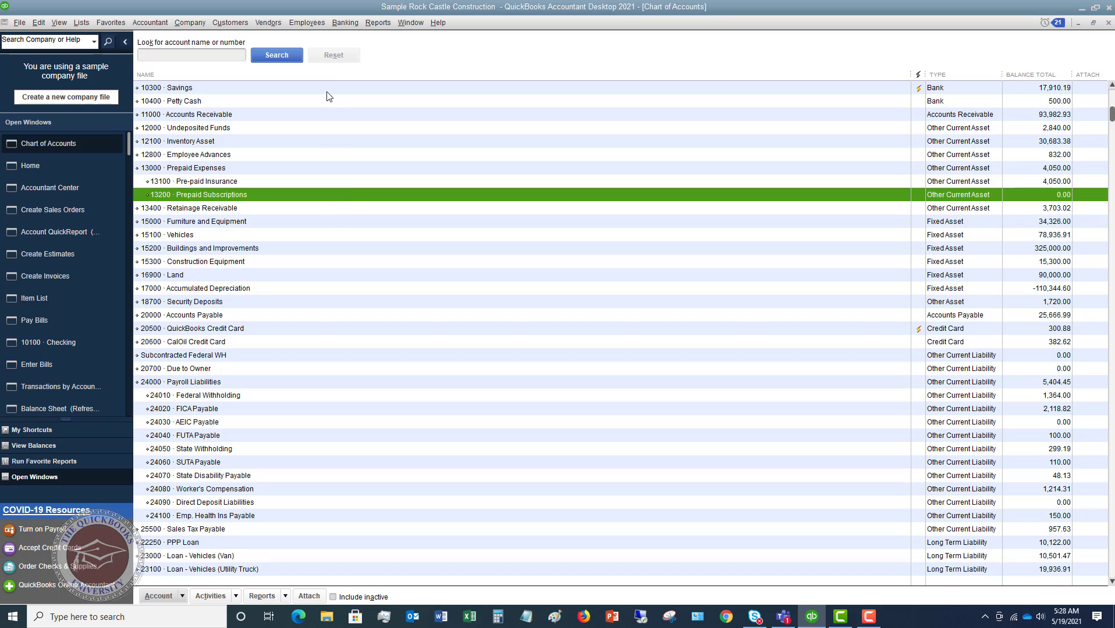
click(276, 27)
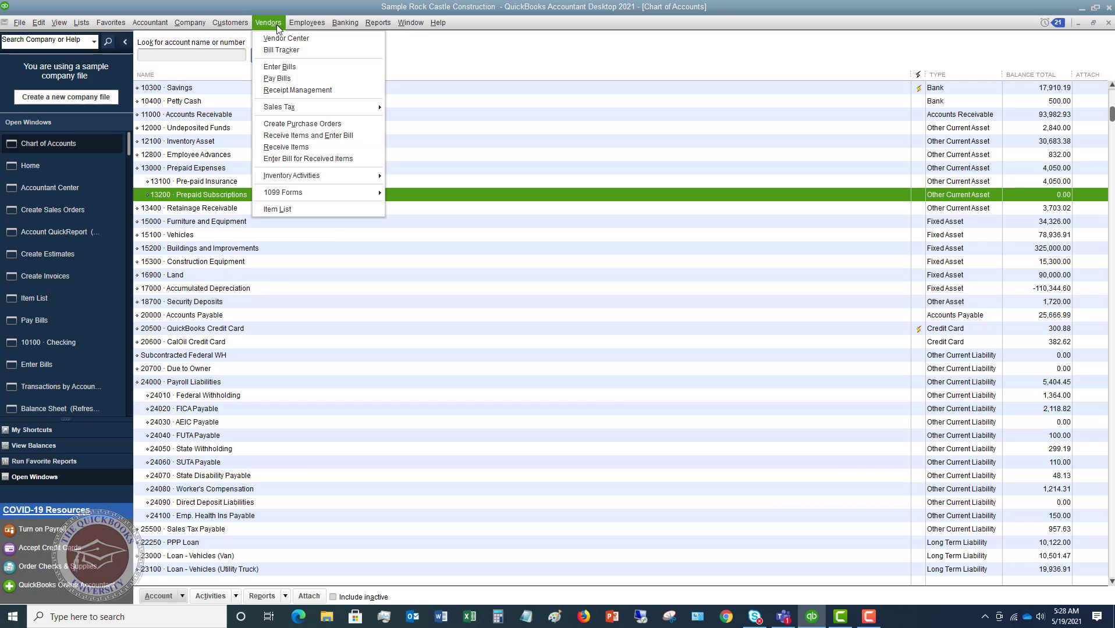
click(280, 67)
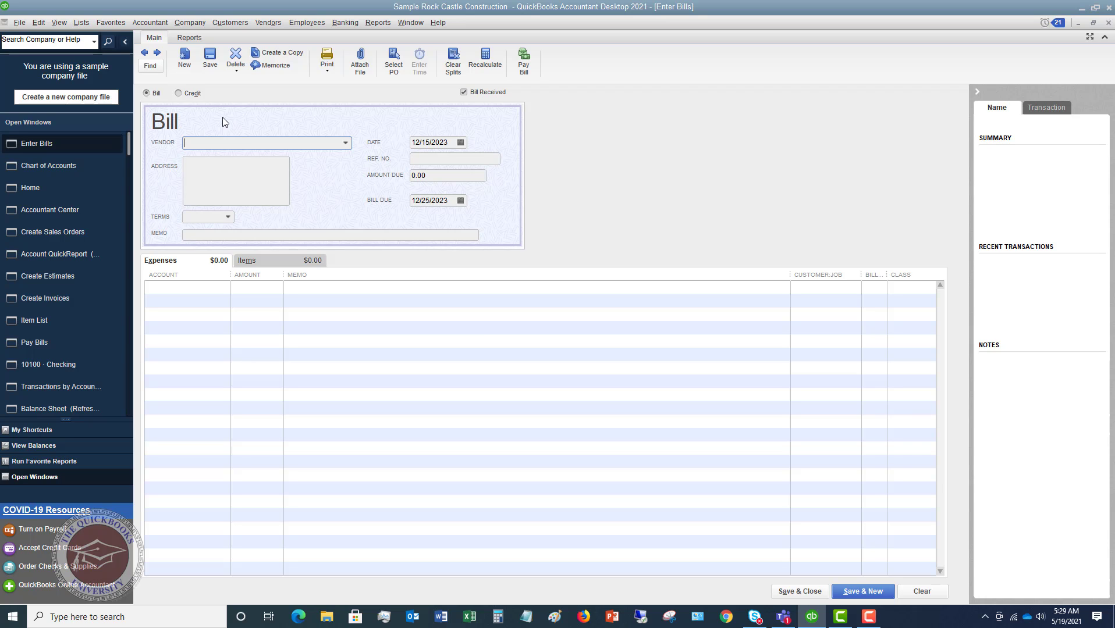
click(344, 143)
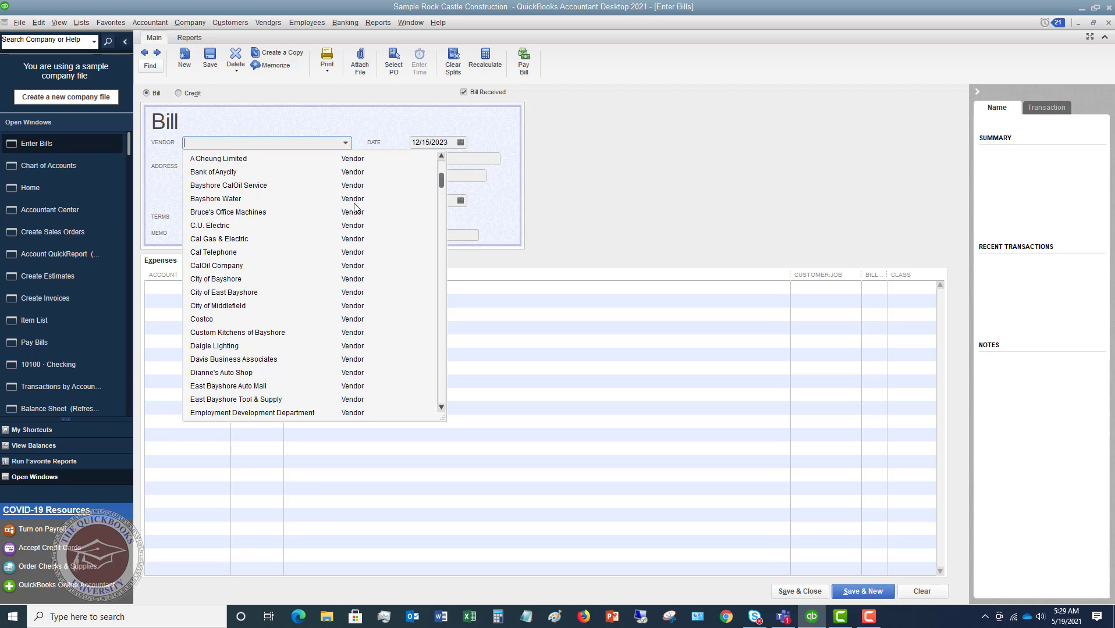
scroll(355, 207, down, 3)
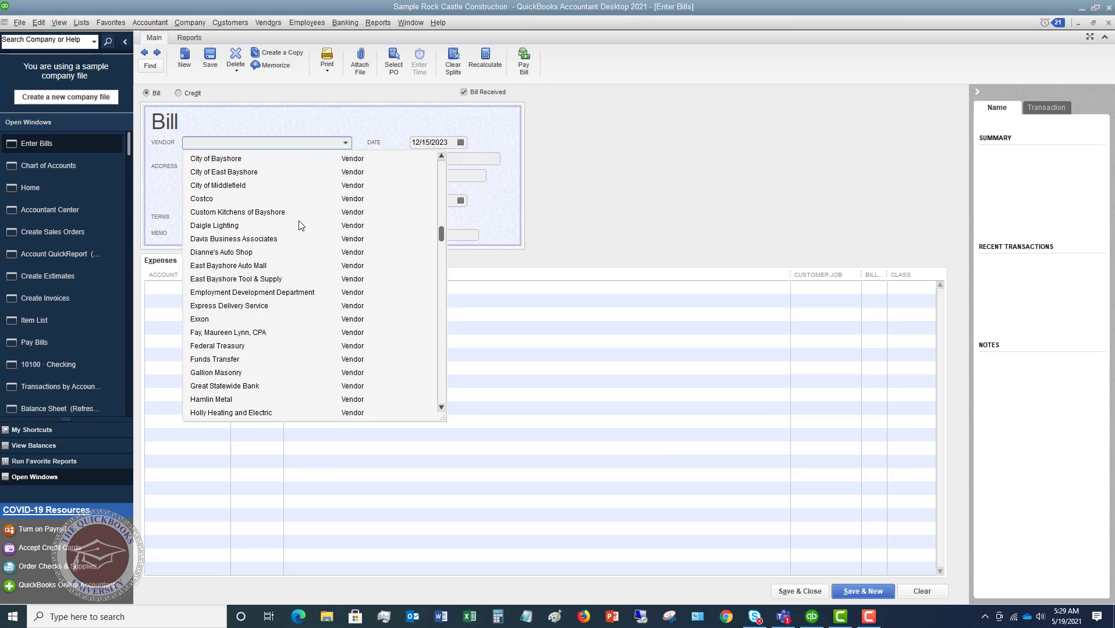
scroll(300, 225, down, 4)
scroll(301, 225, down, 2)
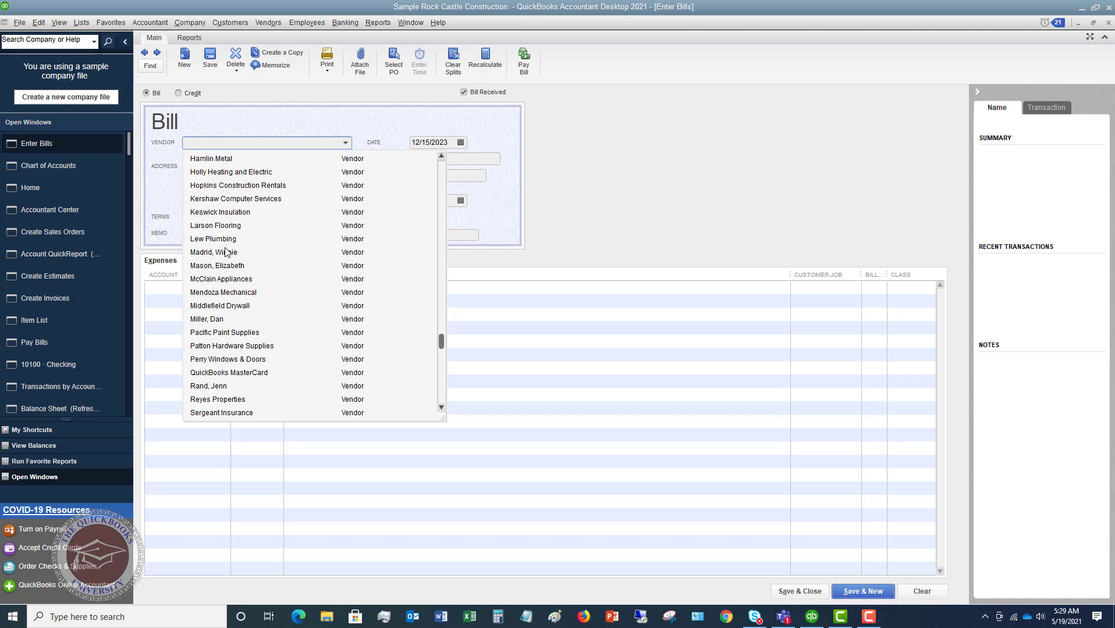
click(225, 226)
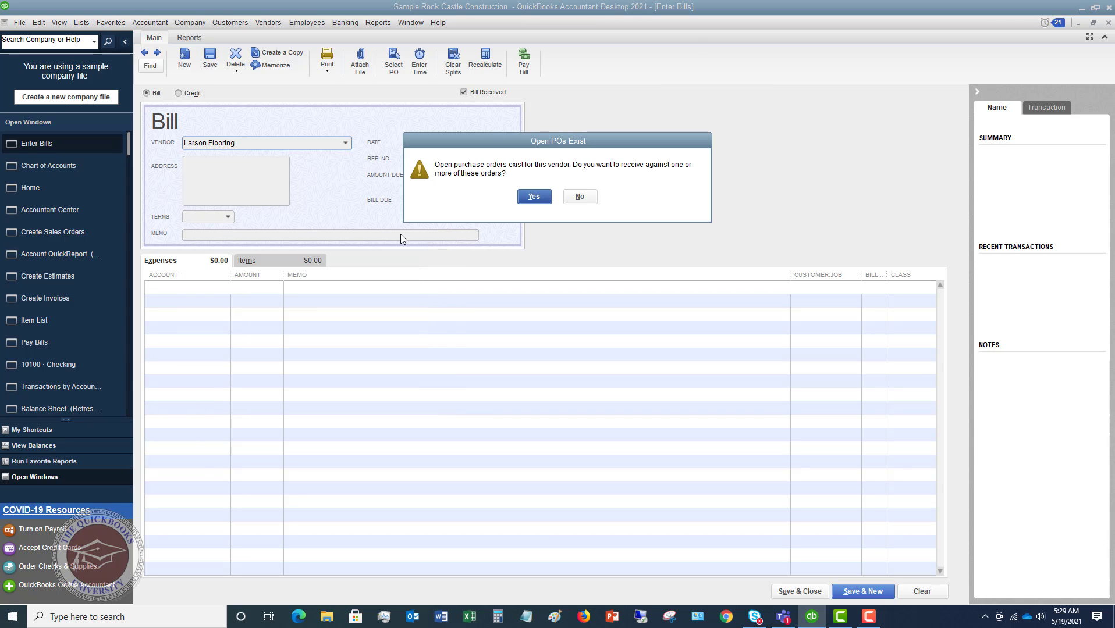
click(580, 198)
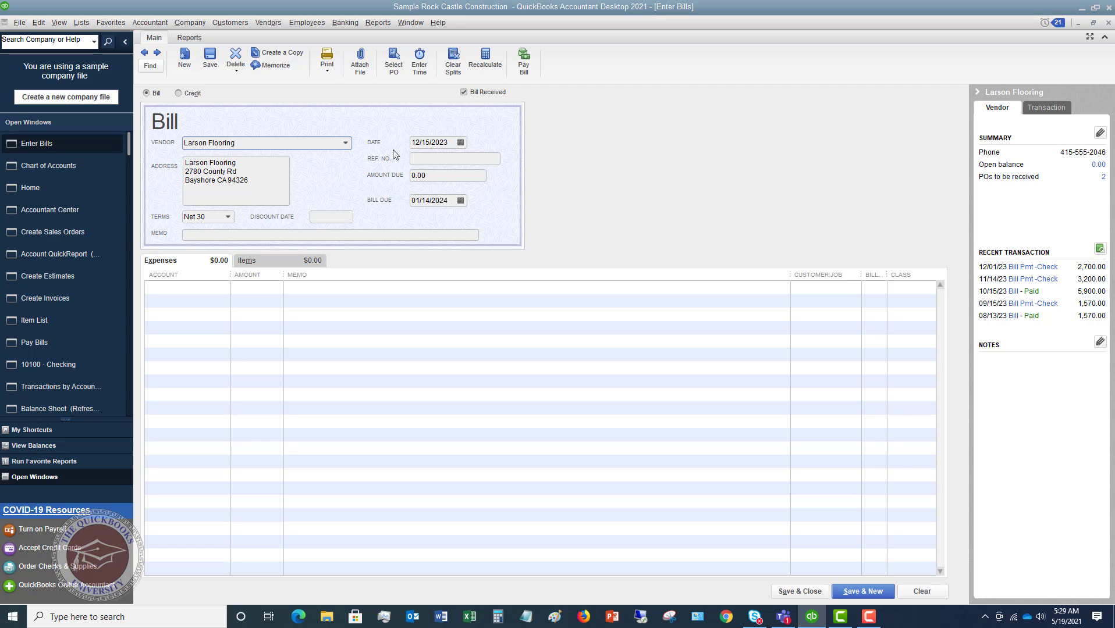
Set the bill's reference number to 17463 and its amount due to 6,000.00.
click(431, 159)
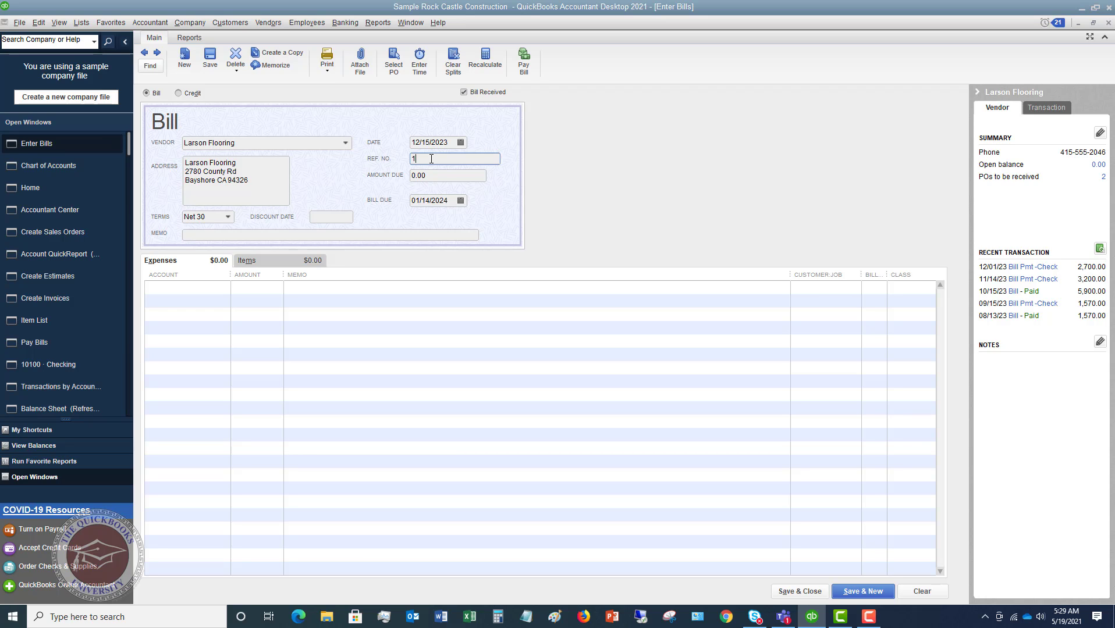
text(17463)
key(Tab)
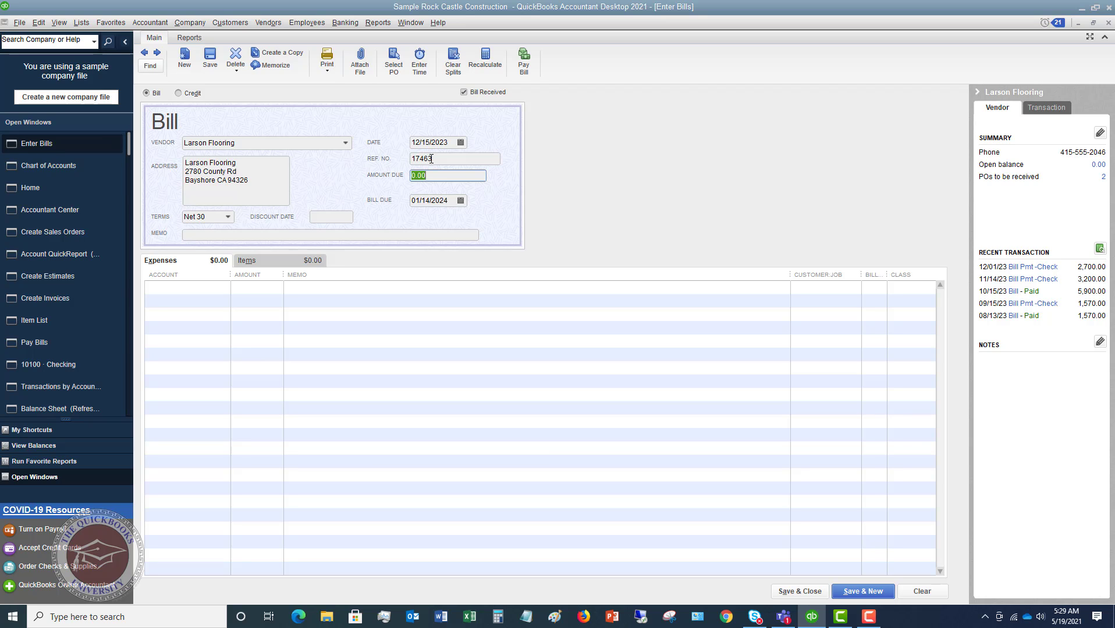
text(6000)
key(Tab)
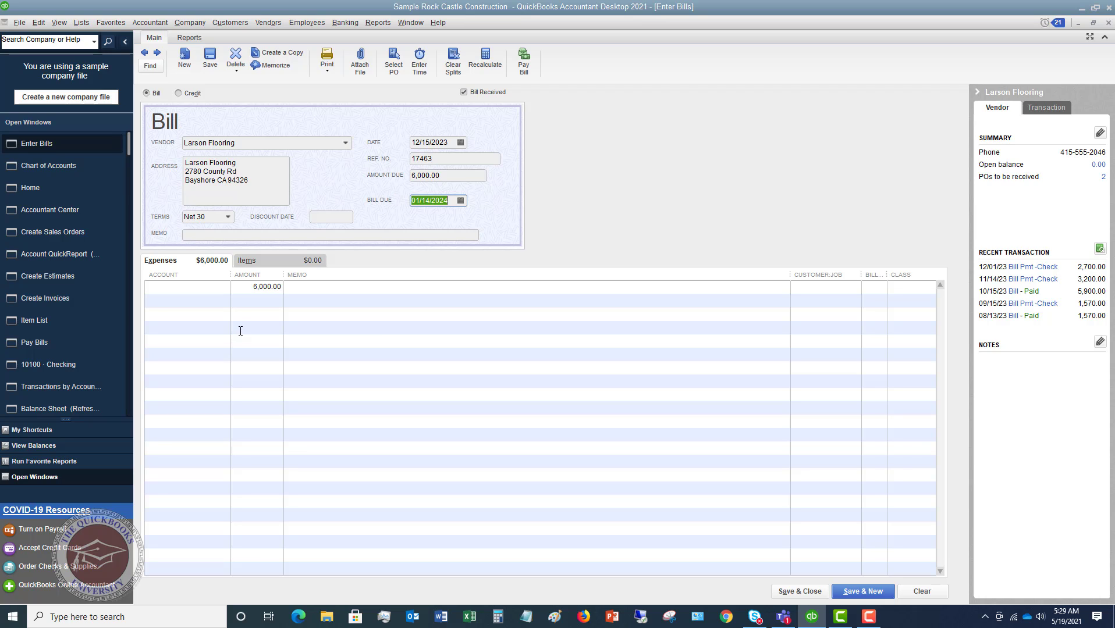
Assign the bill's 6,000.00 expense line to 13100 Pre-paid Insurance under Prepaid Expenses, and save and close the bill.
click(226, 287)
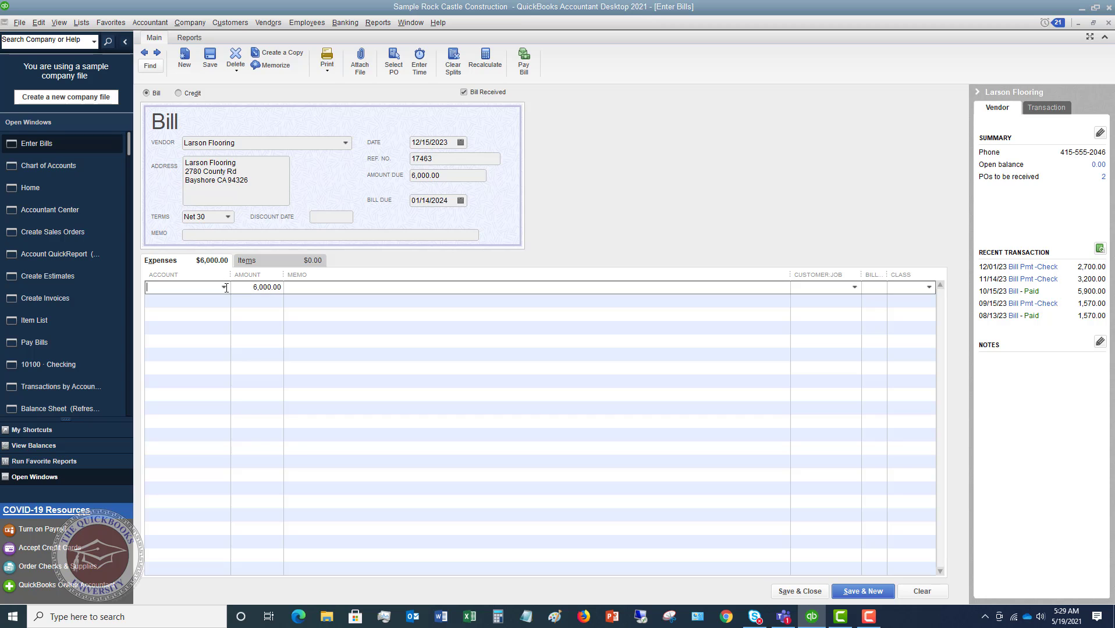
click(225, 288)
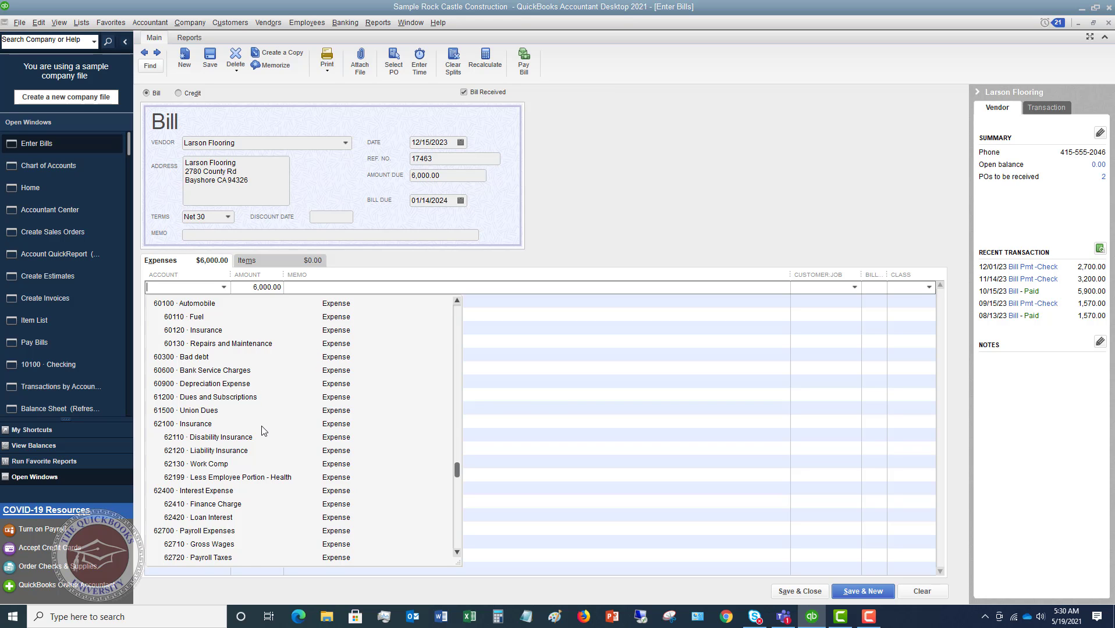
scroll(262, 430, up, 20)
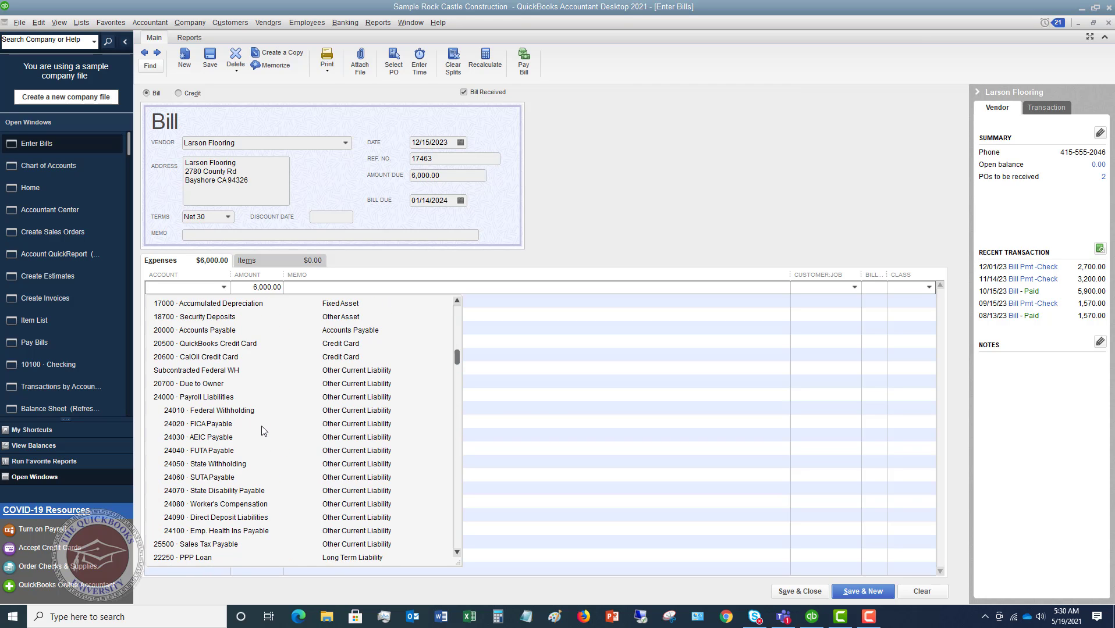
scroll(262, 431, up, 4)
scroll(262, 429, up, 2)
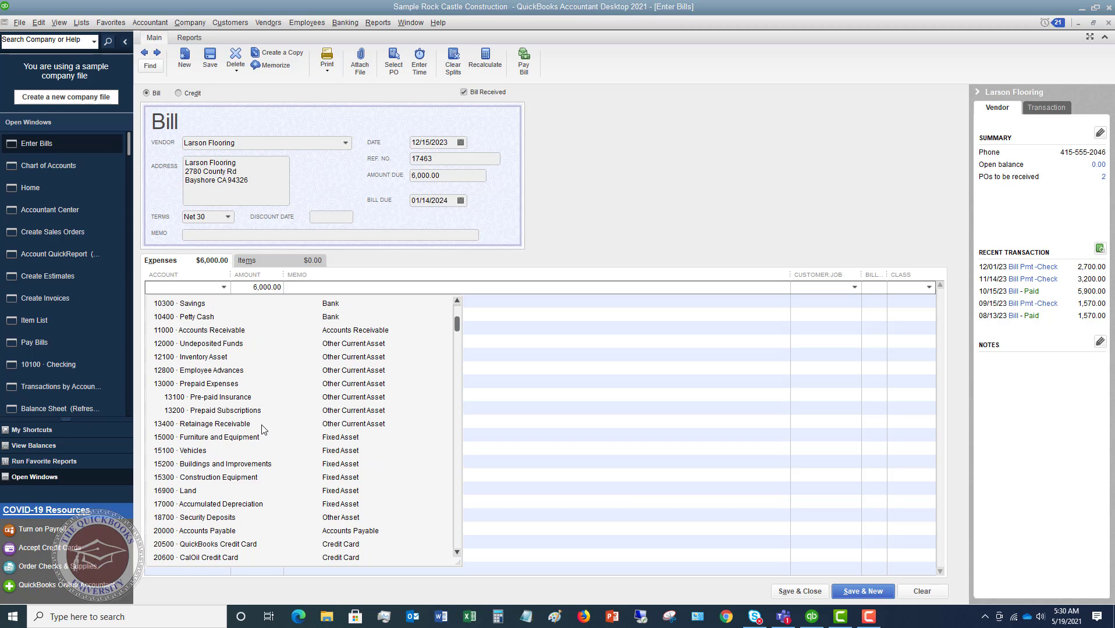
click(216, 398)
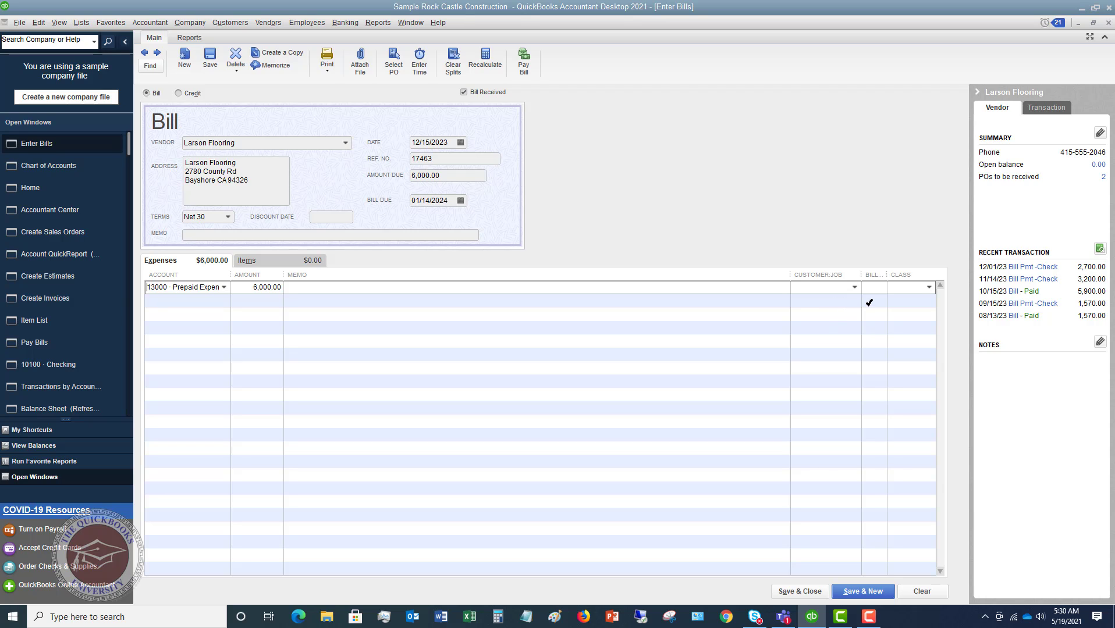
click(799, 592)
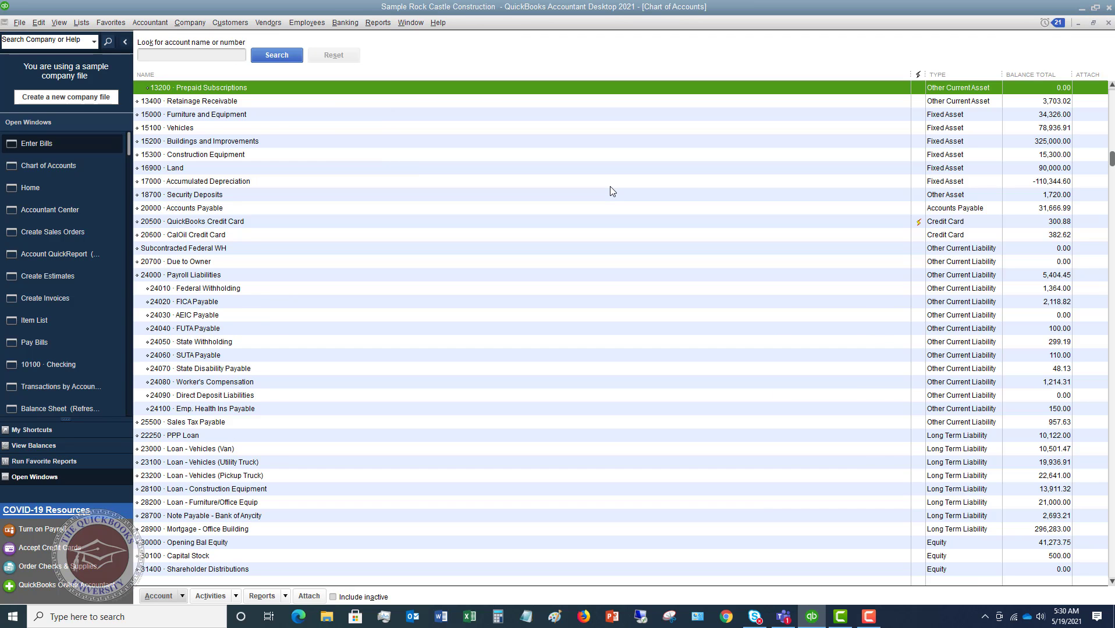
Run the standard balance sheet report and view its Other Current Assets section.
scroll(317, 222, up, 1)
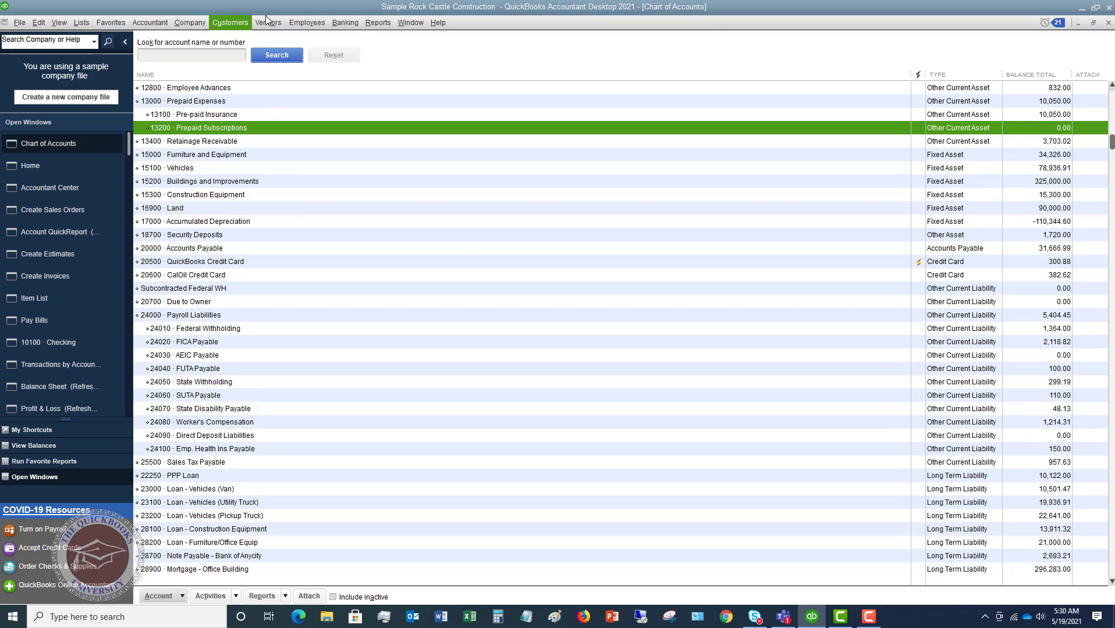
click(377, 25)
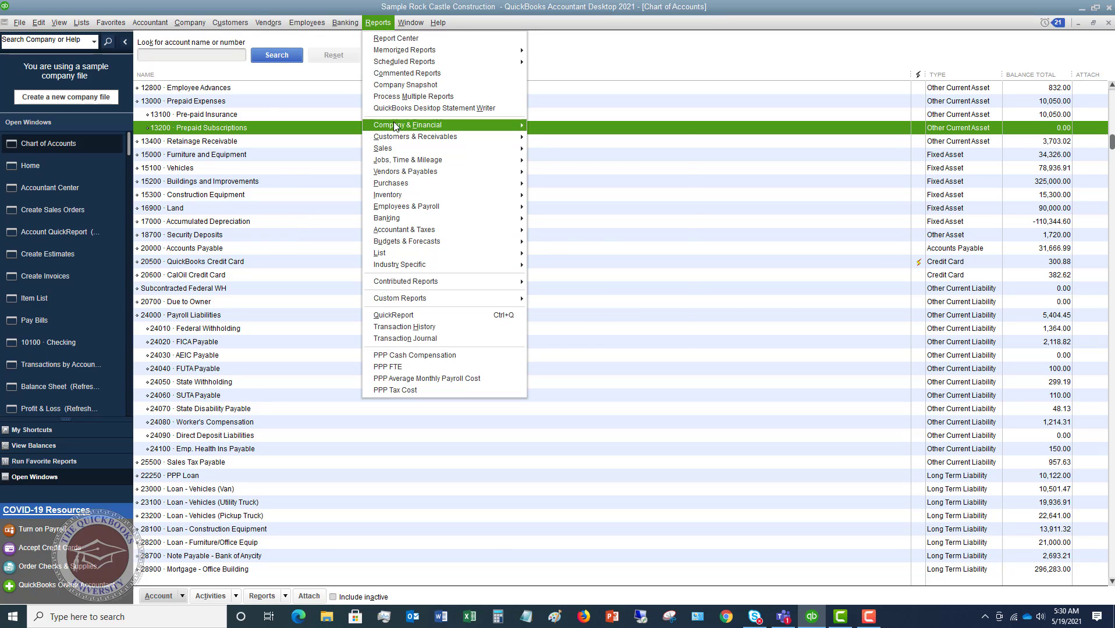
mouse_move(408, 125)
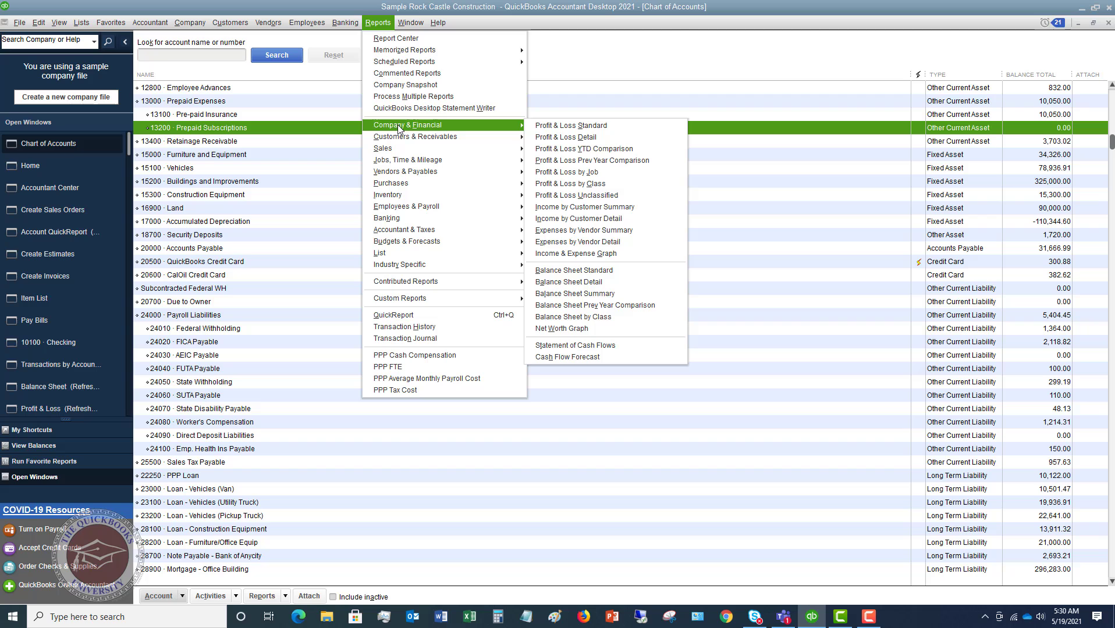
click(585, 271)
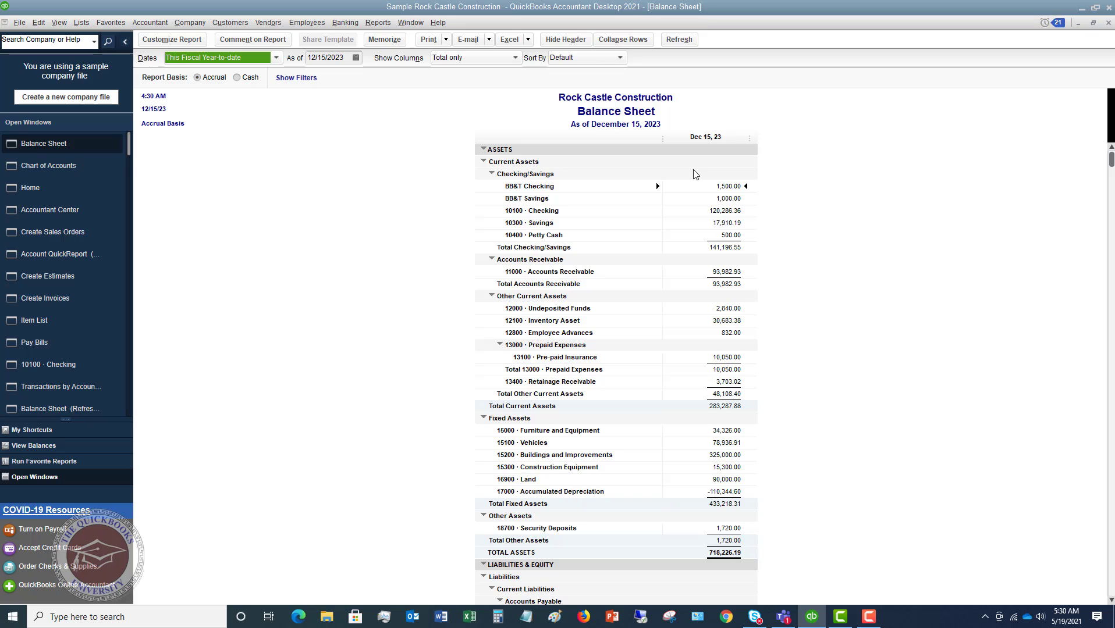
scroll(726, 268, down, 1)
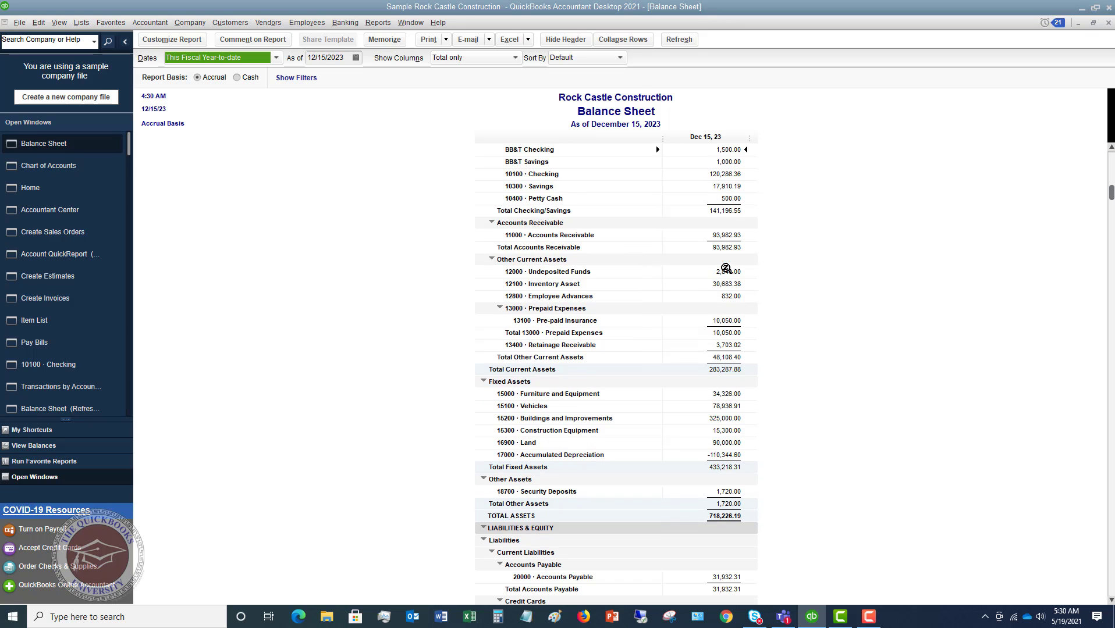
Examine the transactions behind the 13100 Pre-paid Insurance balance, including the Larson Flooring bill, and return to the balance sheet.
double_click(731, 321)
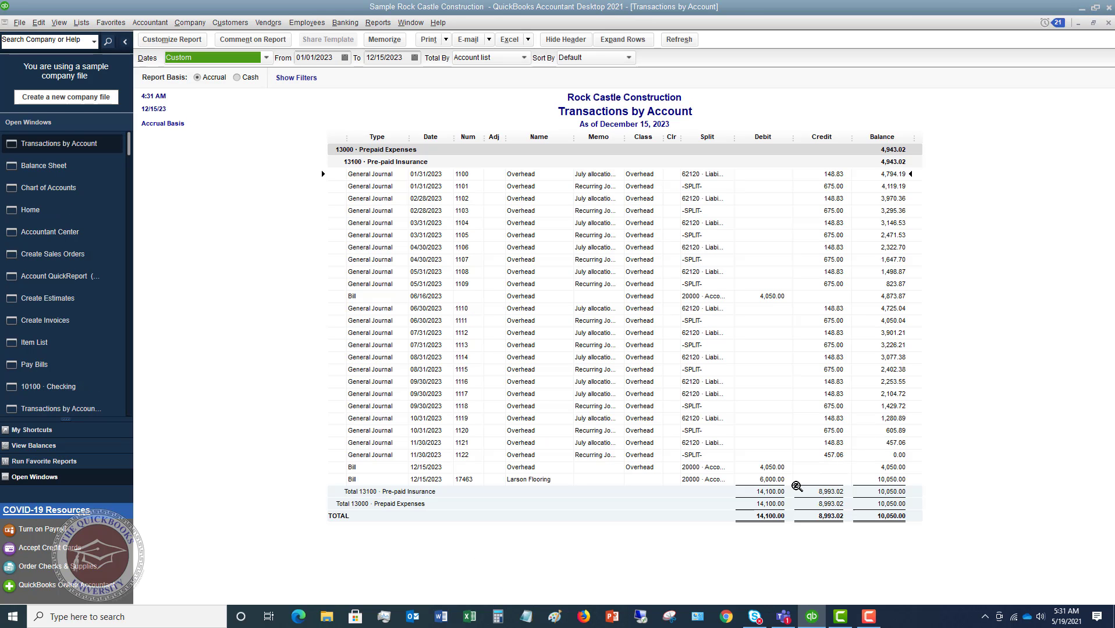
click(775, 480)
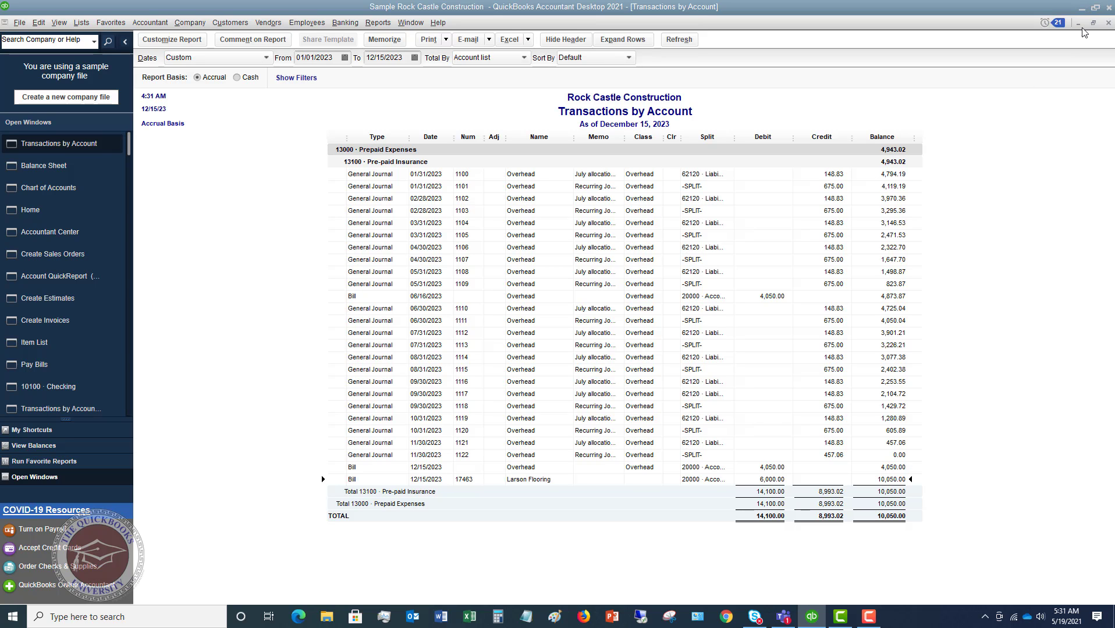
click(1108, 23)
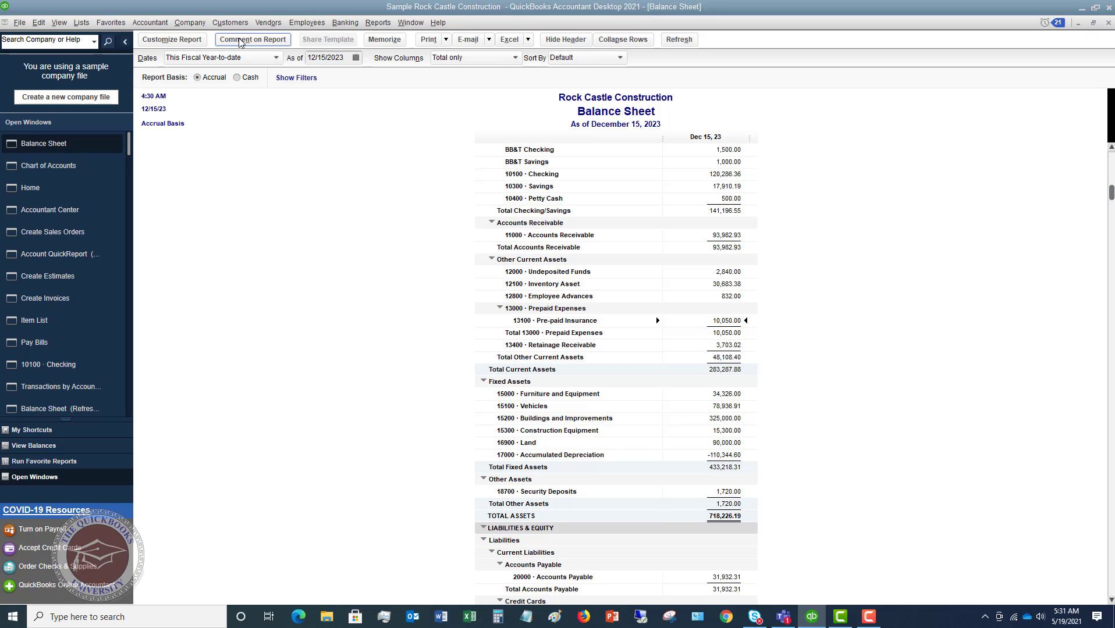
Start a new general journal entry dated 01/01/2024.
click(198, 22)
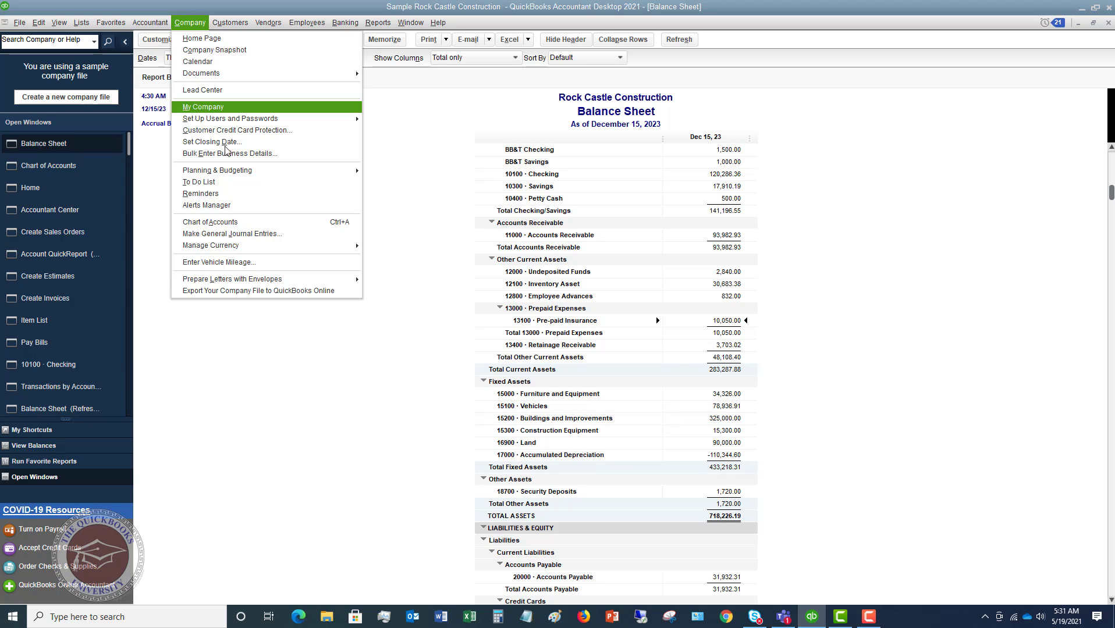
click(233, 233)
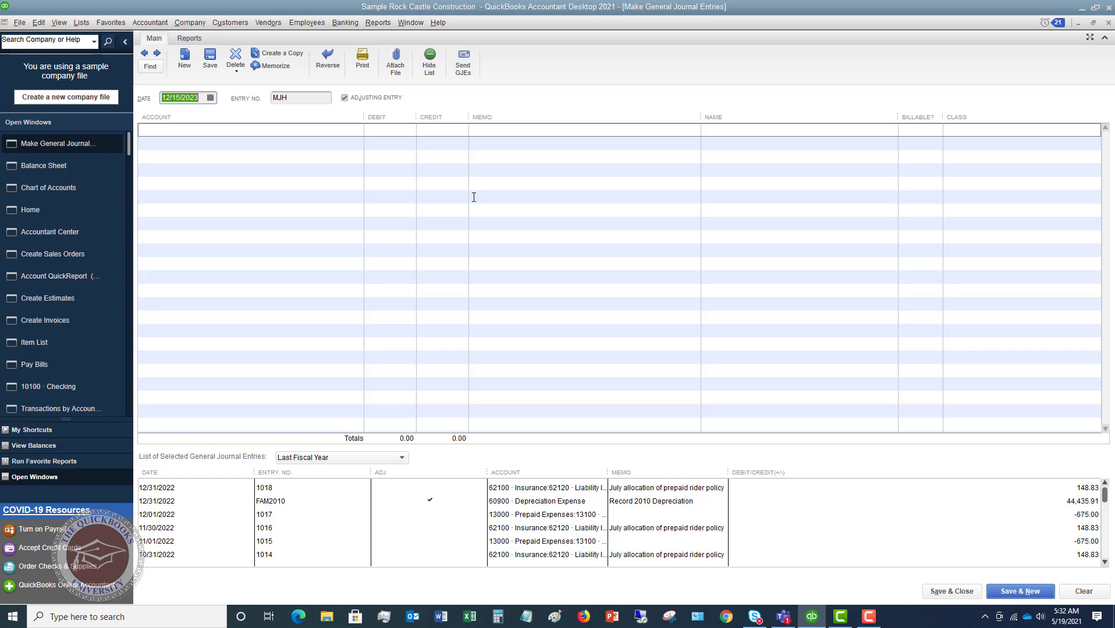
text(12)
key(BackSpace)
key(BackSpace)
text(010124)
key(Tab)
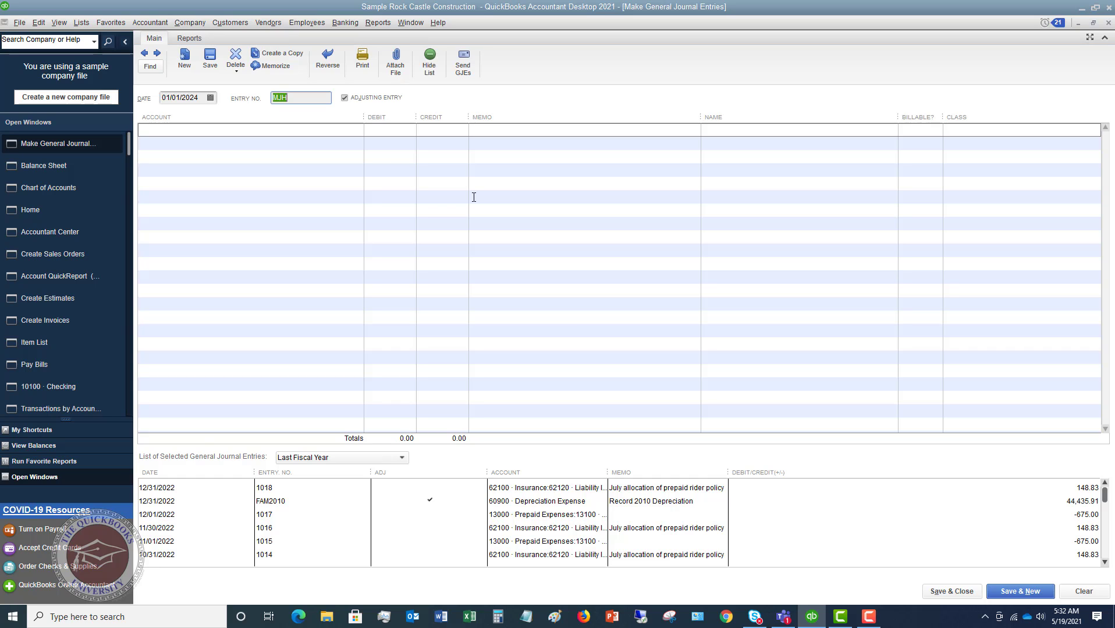
Credit 500.00 to 13100 Pre-paid Insurance on the first journal line with the memo "To reflect monthly insurance expense".
key(Tab)
key(Tab)
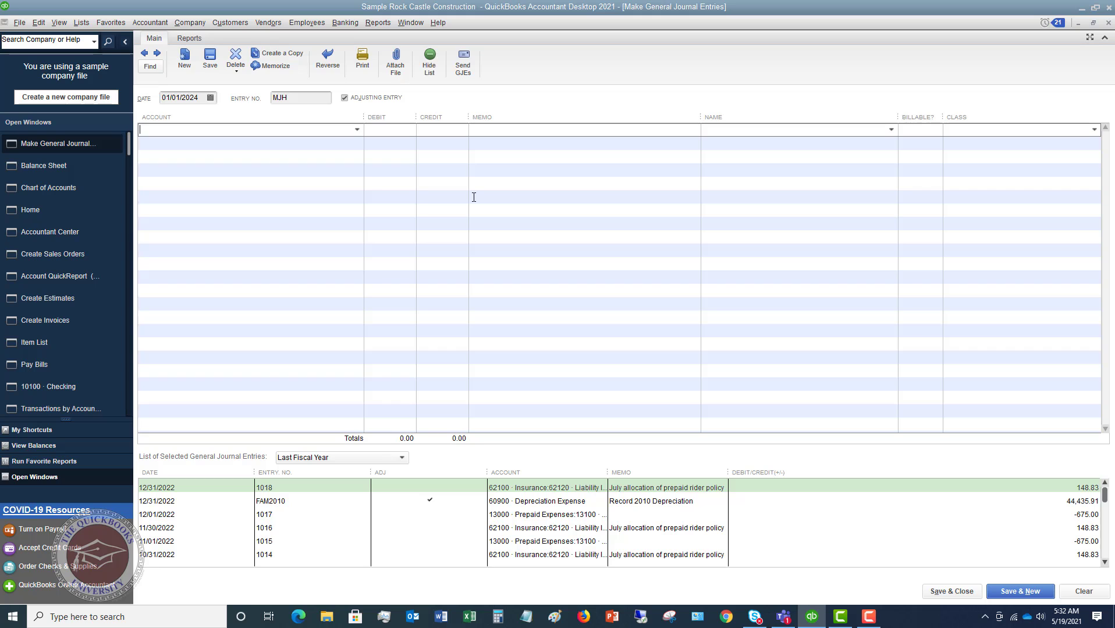
text(Prepaid Expenses)
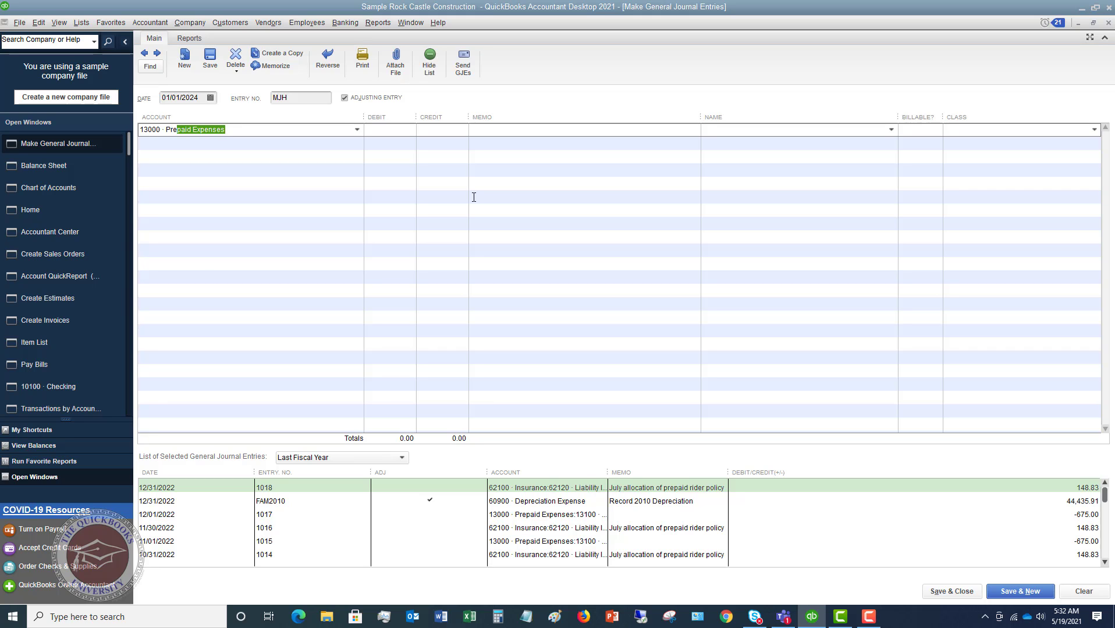
click(357, 130)
click(241, 240)
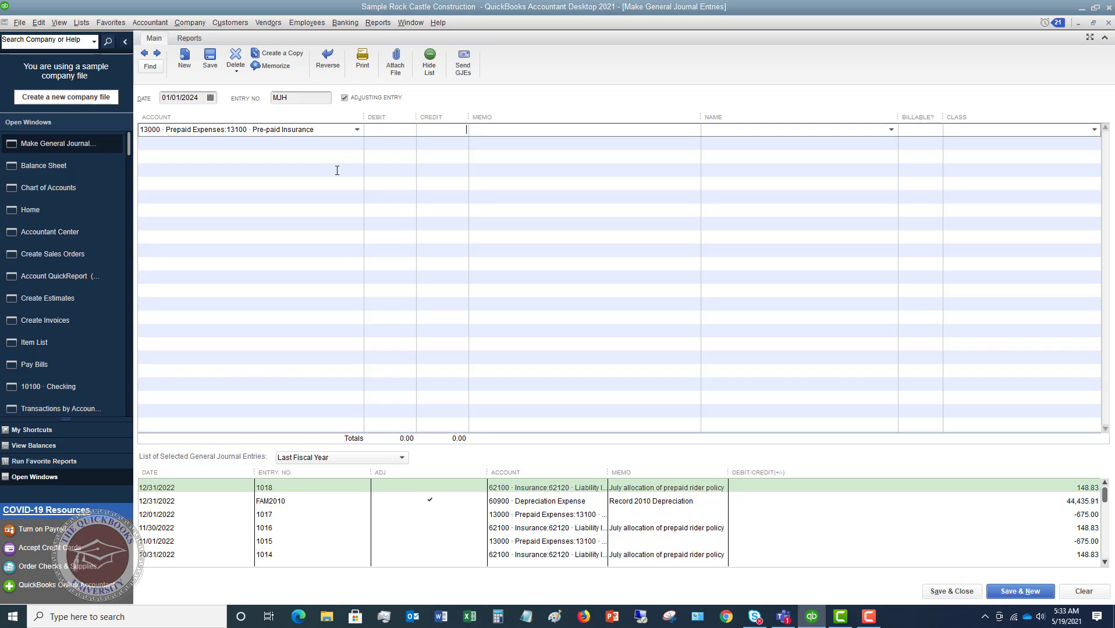
text(00)
key(Tab)
text(To reflect monthly insurn)
text(nce expens)
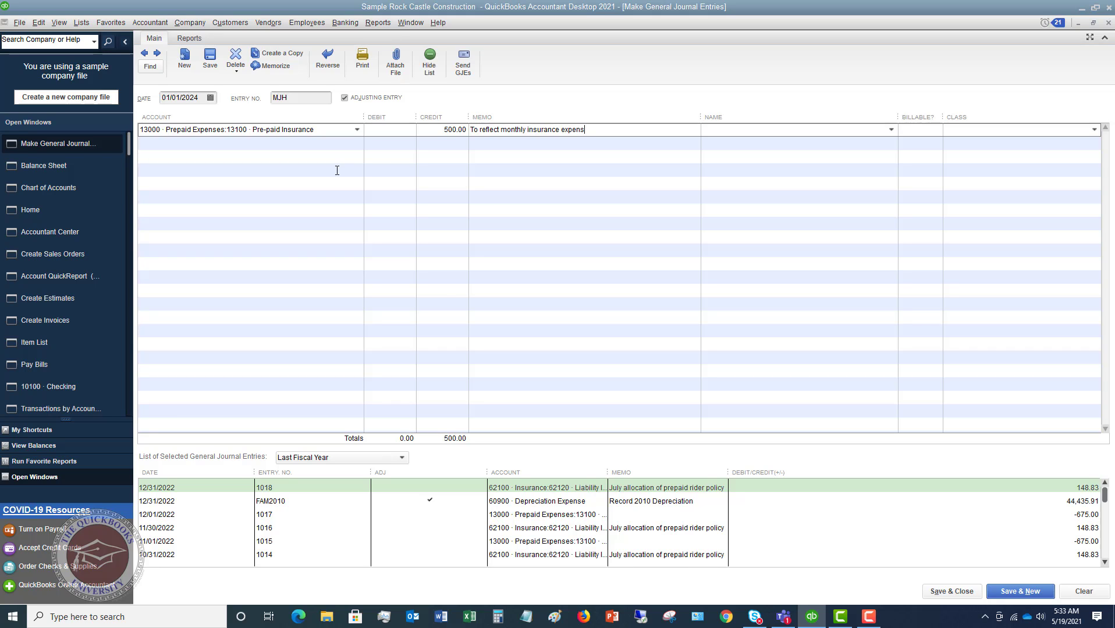
text(e)
key(Tab)
Assign the offsetting 500.00 debit line to 62120 Liability Insurance, using the same memo as the first line.
text(Ins)
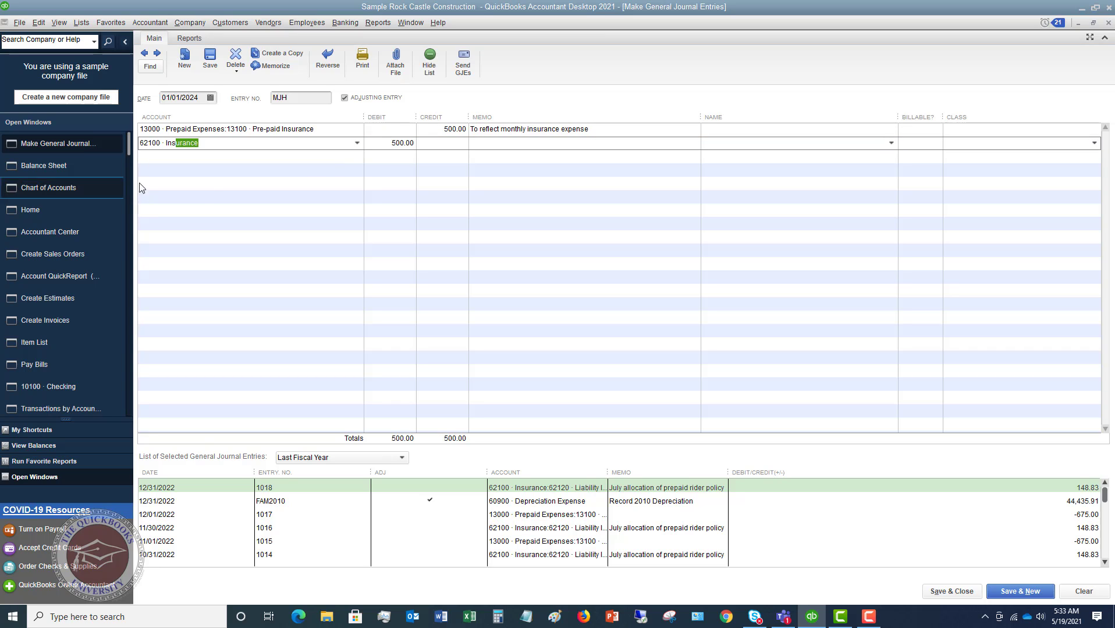
click(358, 142)
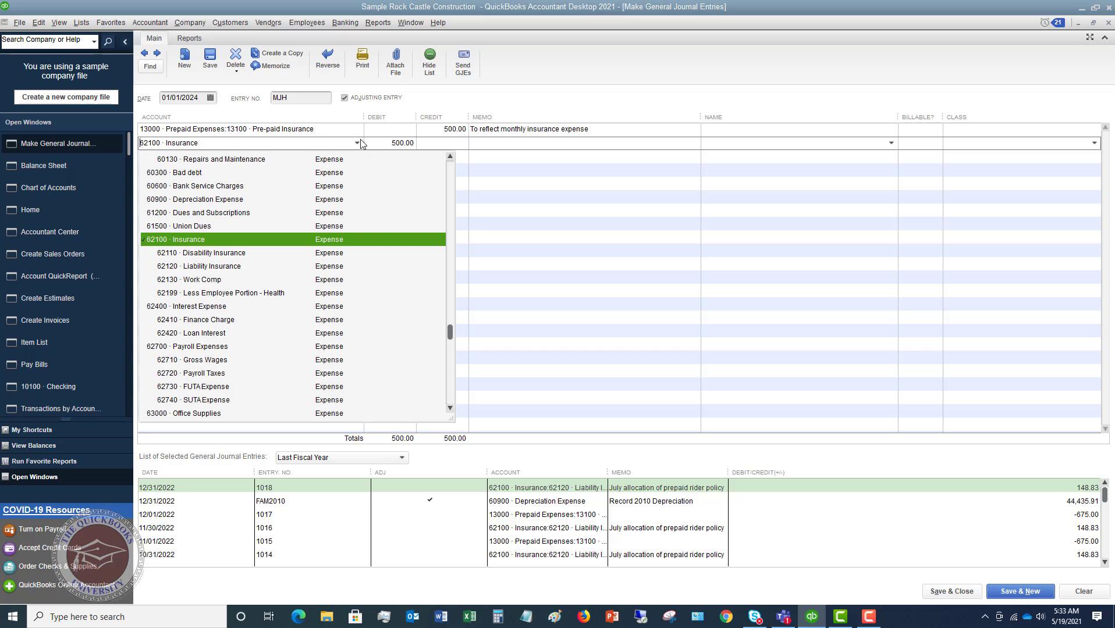
click(214, 269)
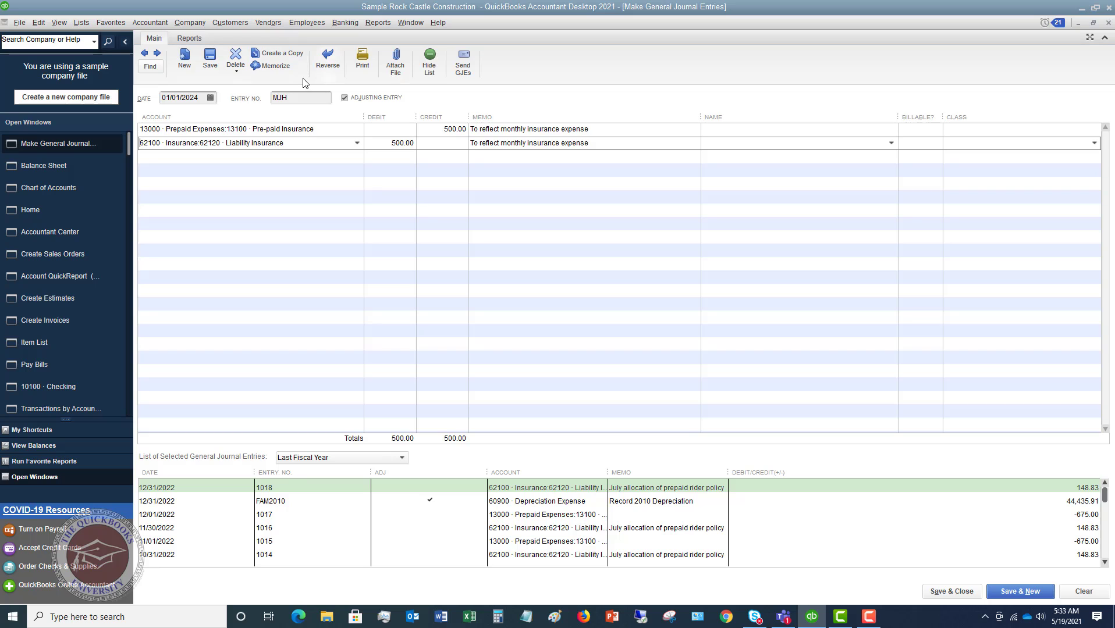
Memorize the journal entry as "Prepaid insurance" with automated transaction entry on a monthly schedule.
click(273, 66)
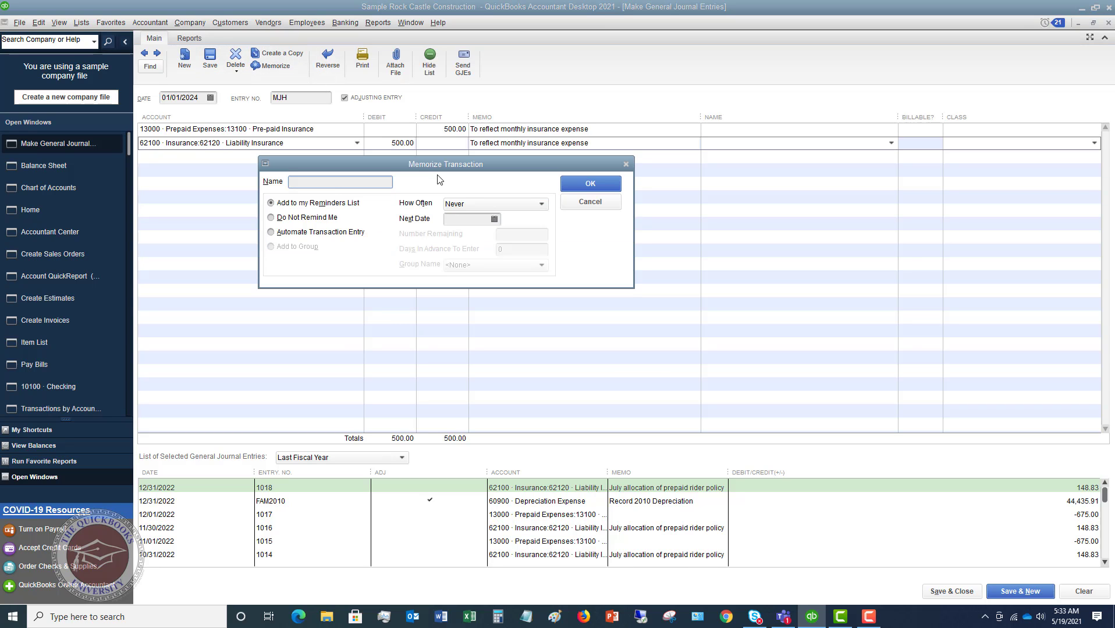
text(Prepaid insurance)
click(272, 232)
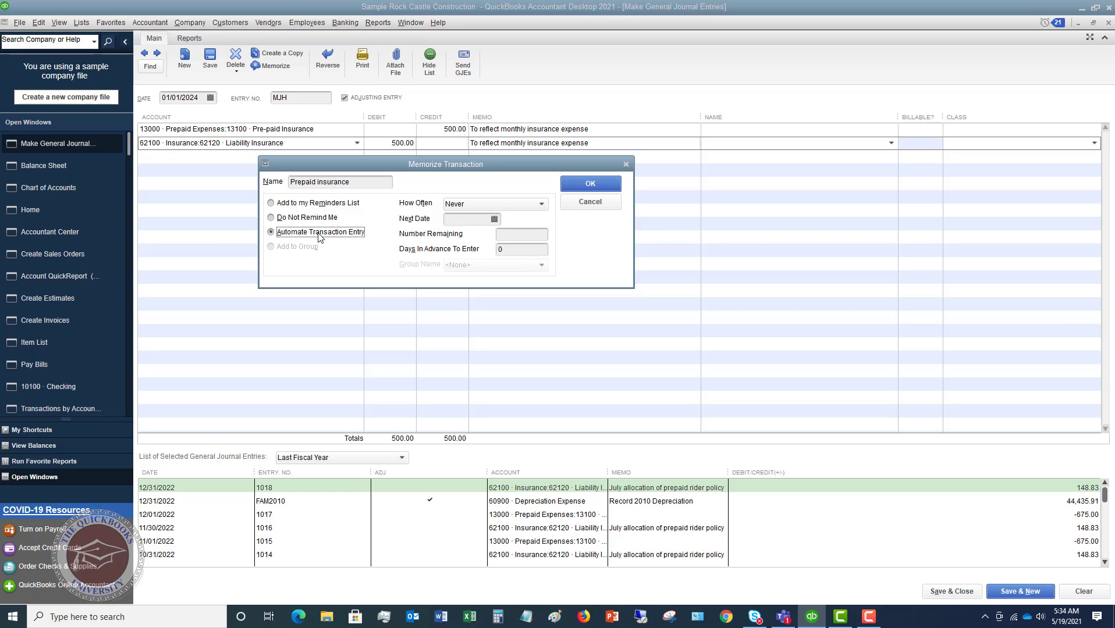
click(542, 204)
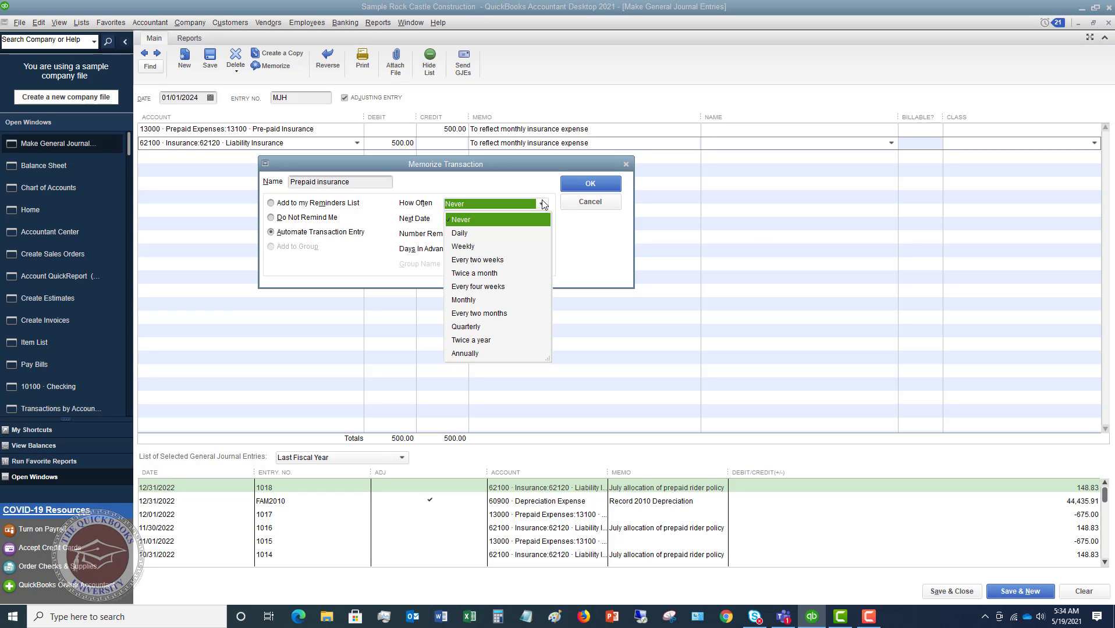
click(469, 300)
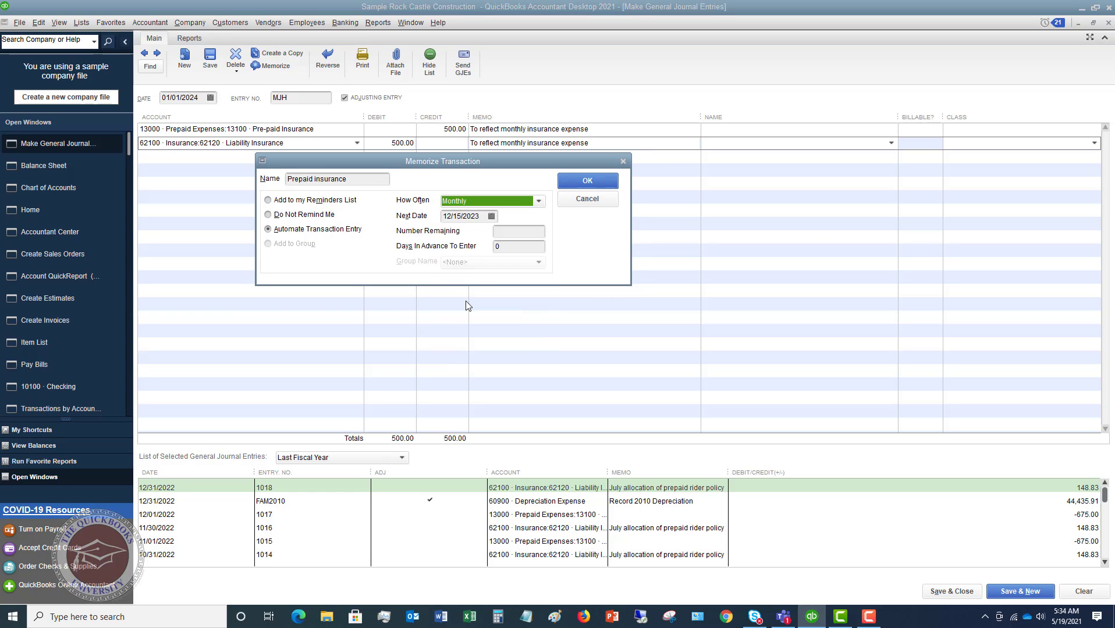
Set the memorized entry's next date to 02/01/2024 with 11 remaining, confirm it, and save and close the journal entry.
click(491, 216)
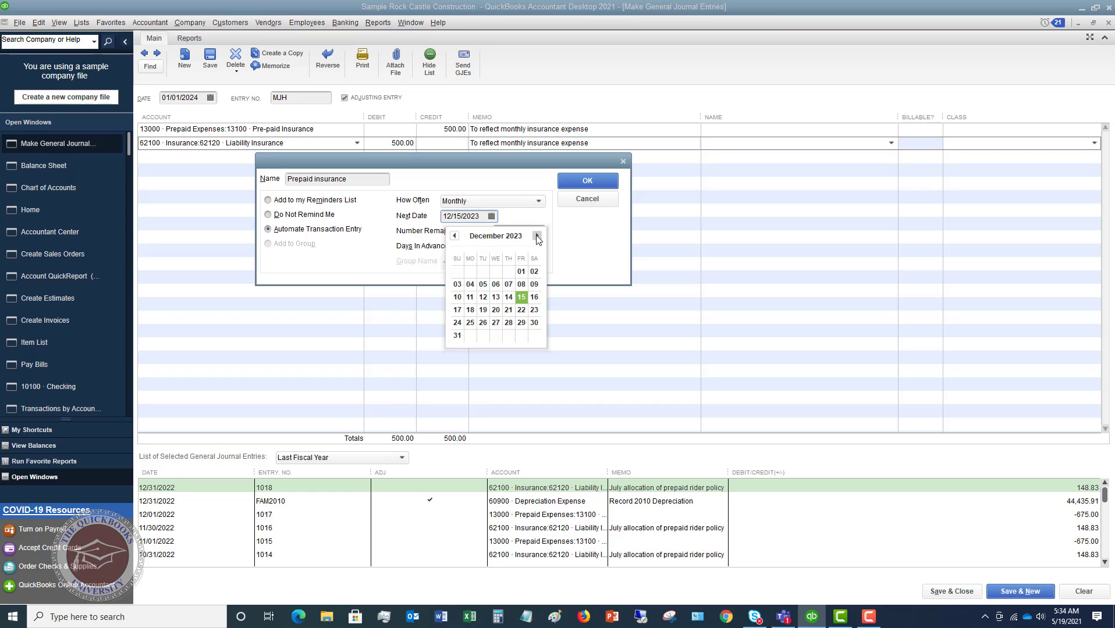
click(537, 236)
click(537, 236)
click(508, 272)
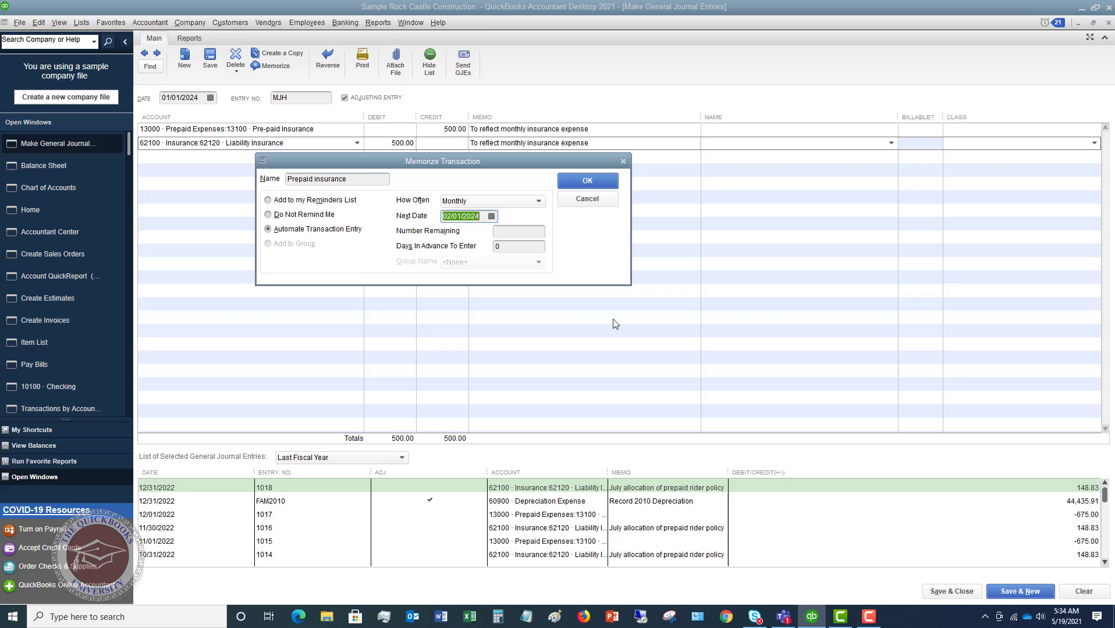
click(525, 233)
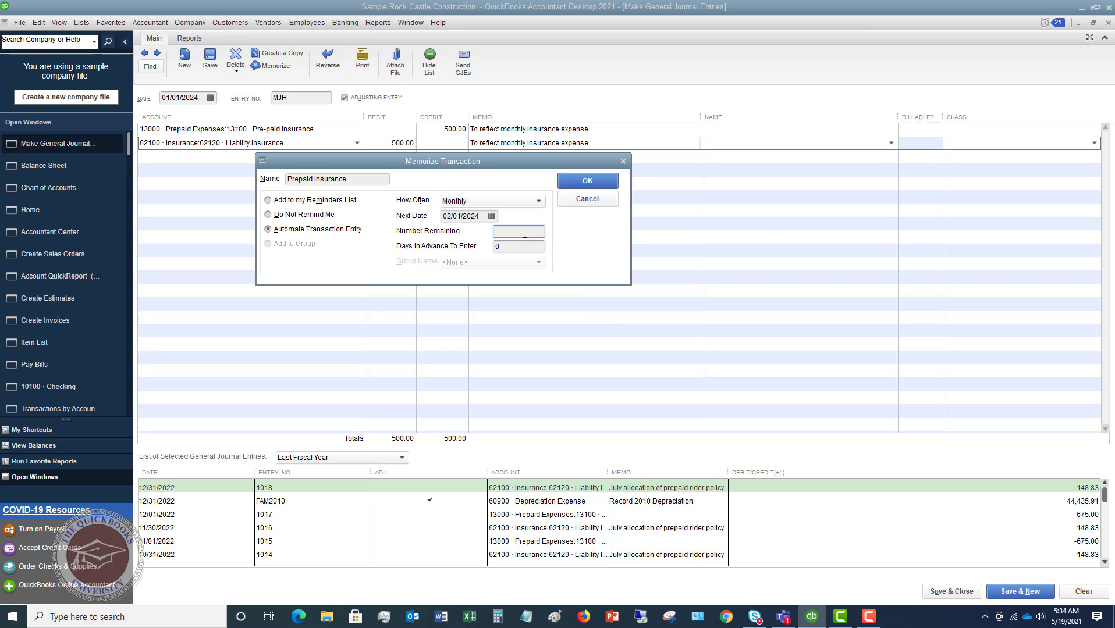
text(5)
key(BackSpace)
text(11)
key(Tab)
click(585, 182)
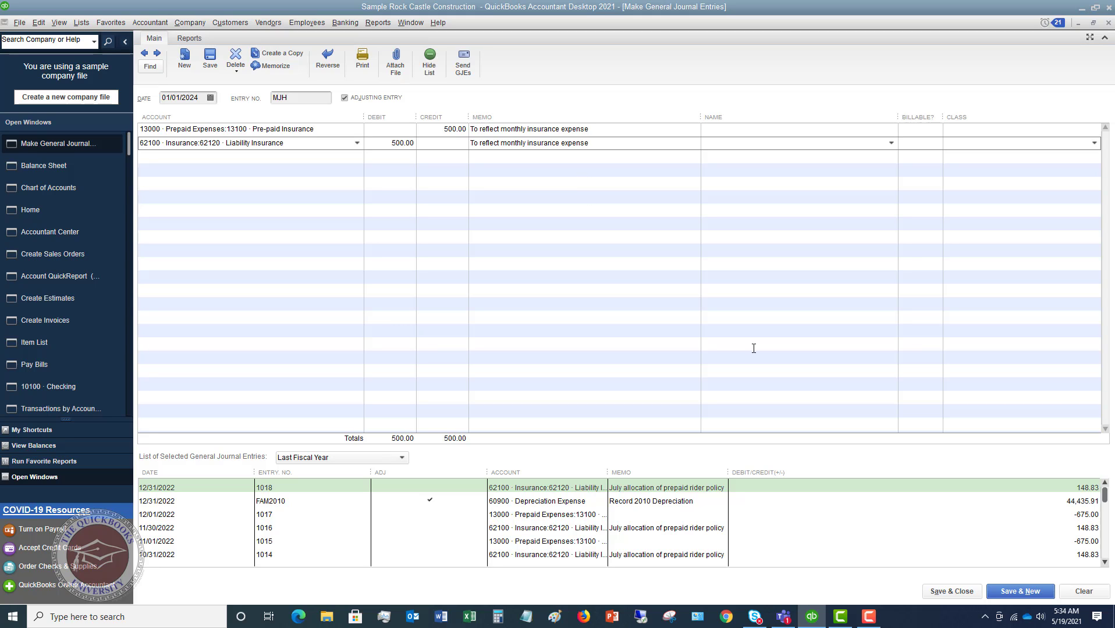
click(950, 592)
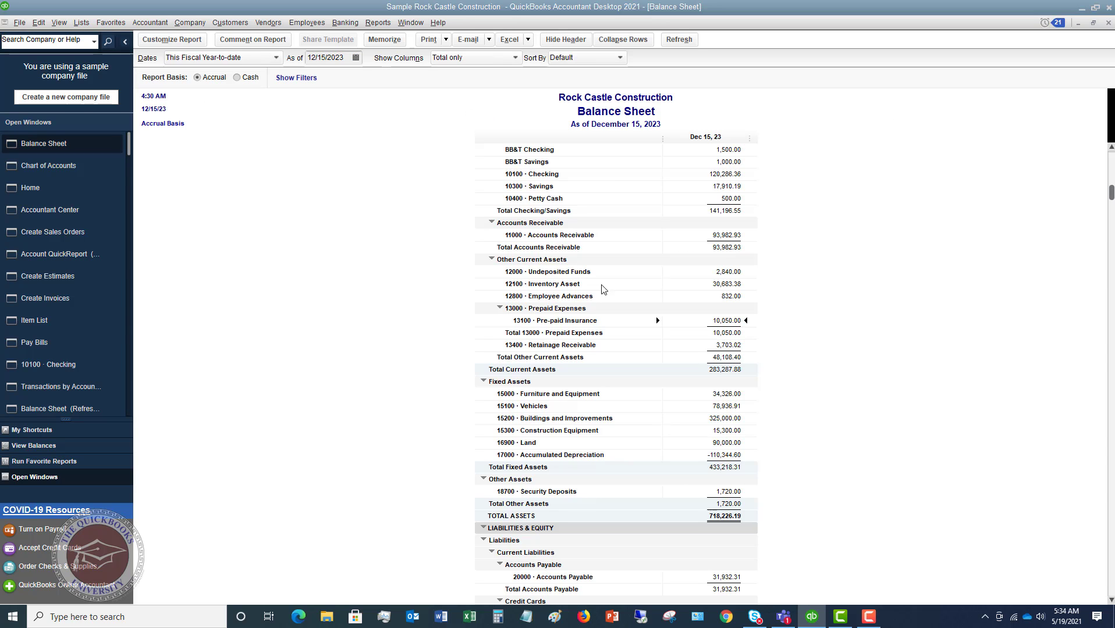
Set the balance sheet's as-of date to 01/31/2024.
click(355, 58)
click(401, 77)
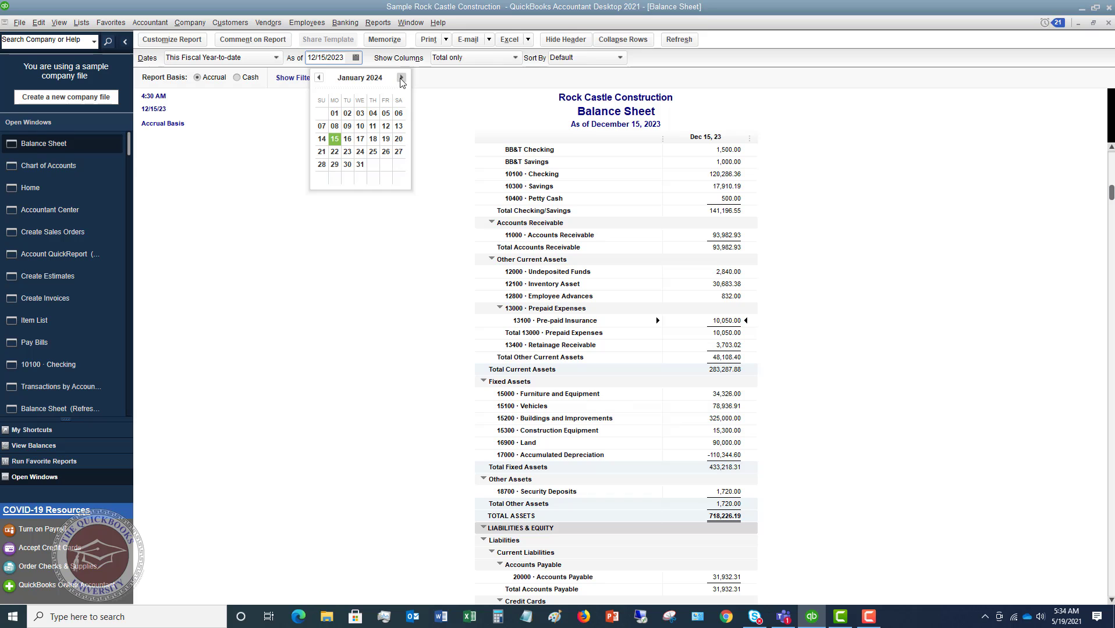
click(363, 163)
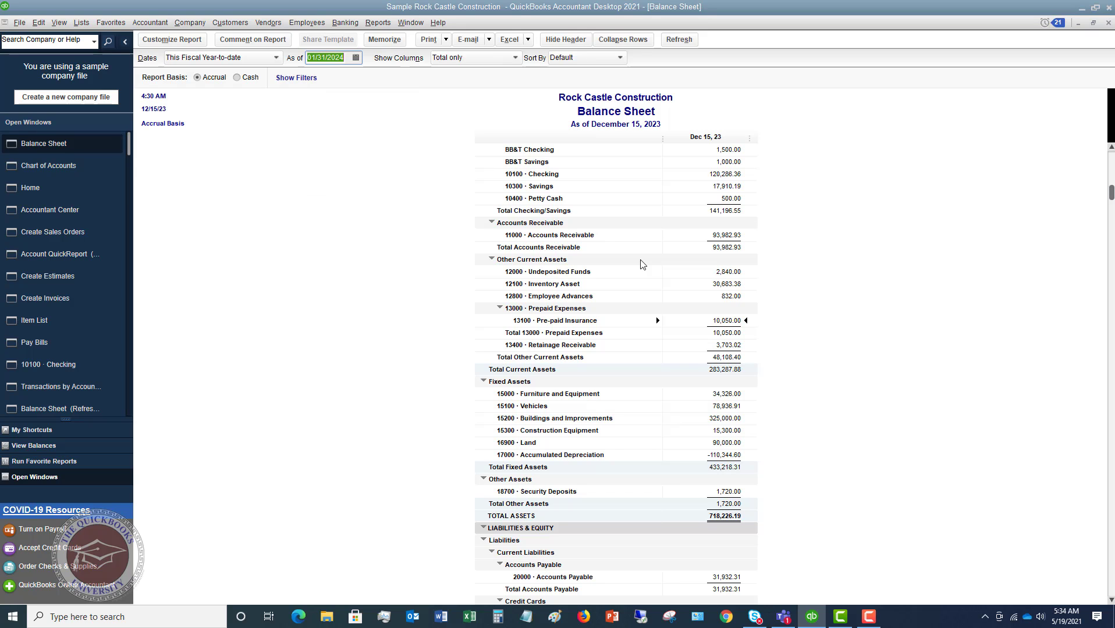
Open the transaction details behind the 13100 Pre-paid Insurance balance, start the report from 12/01/2023, and select the general journal entry's credit.
double_click(726, 320)
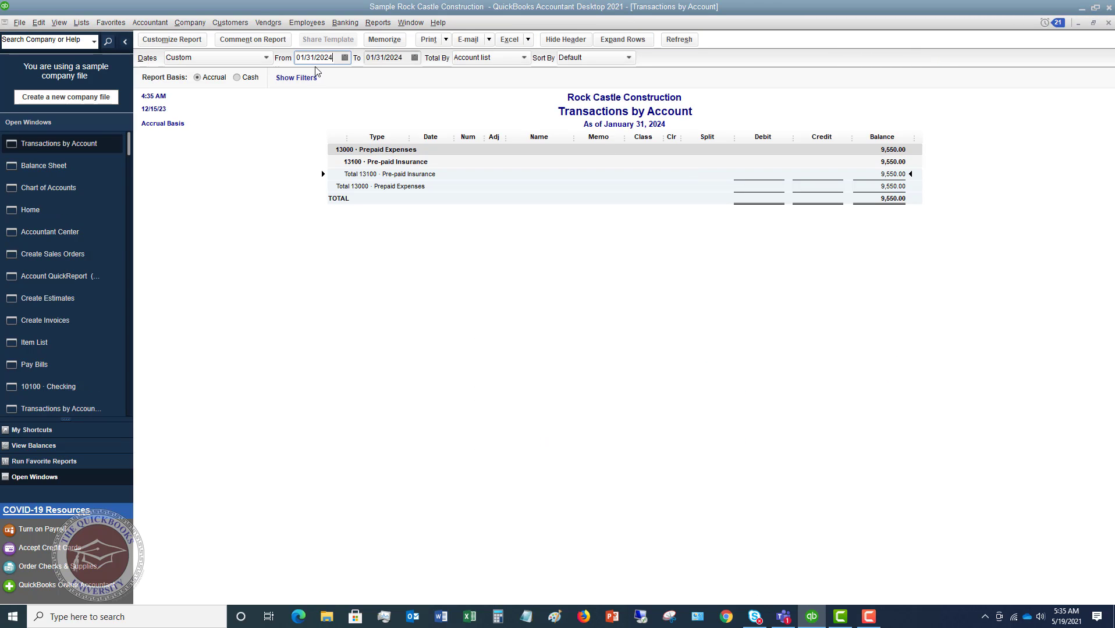
click(344, 58)
click(309, 77)
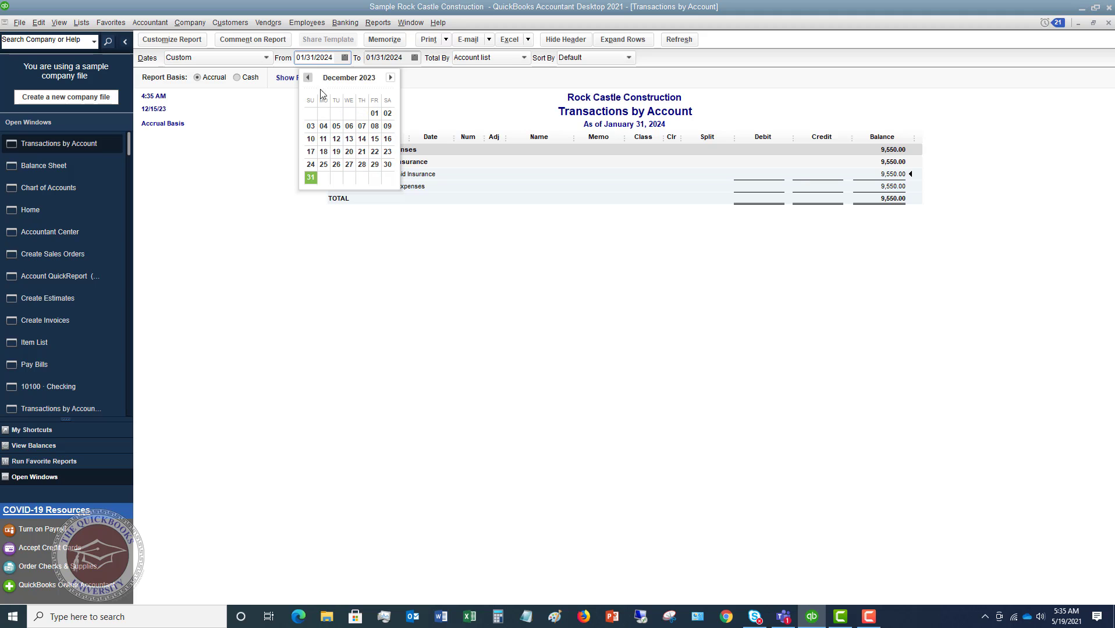
click(375, 113)
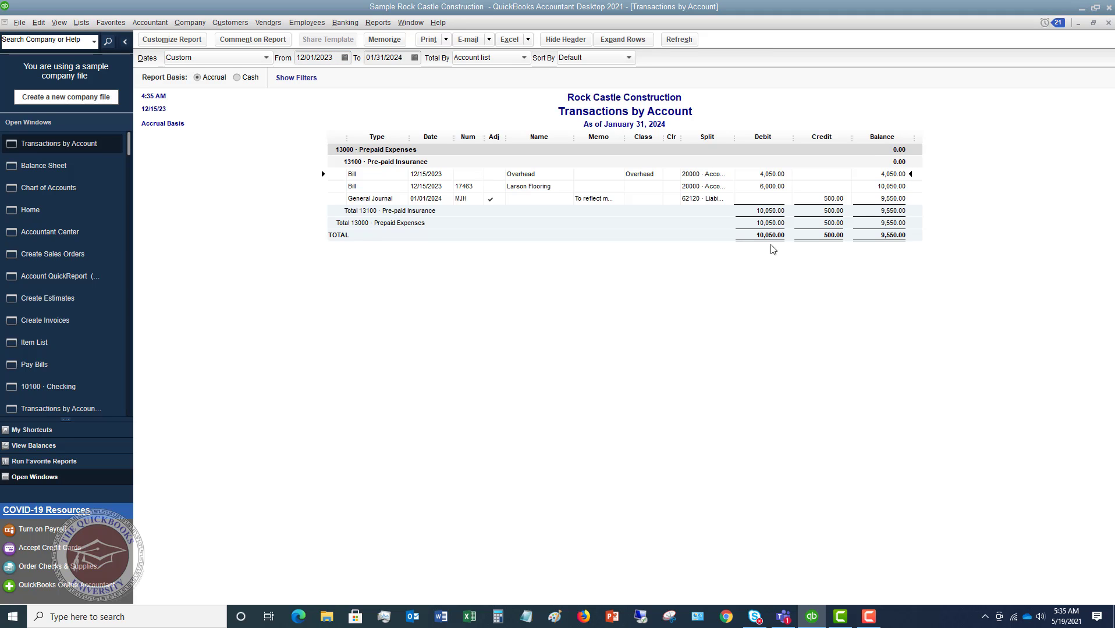
click(832, 199)
Open the standard Profit & Loss report and set its date range to Next Month.
click(386, 23)
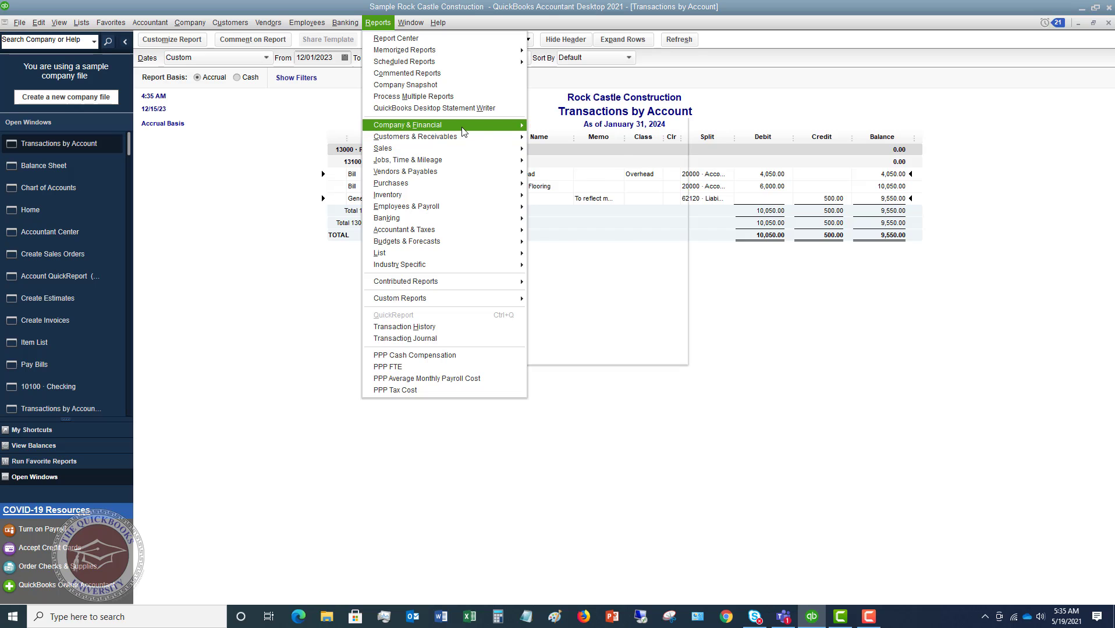
mouse_move(456, 125)
click(595, 128)
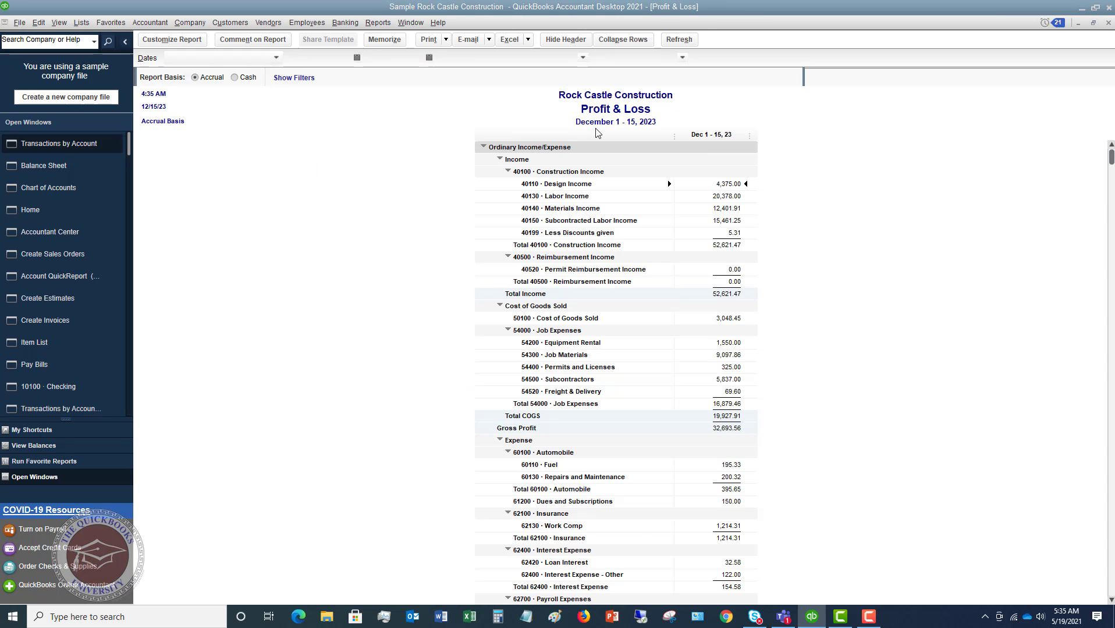
click(276, 58)
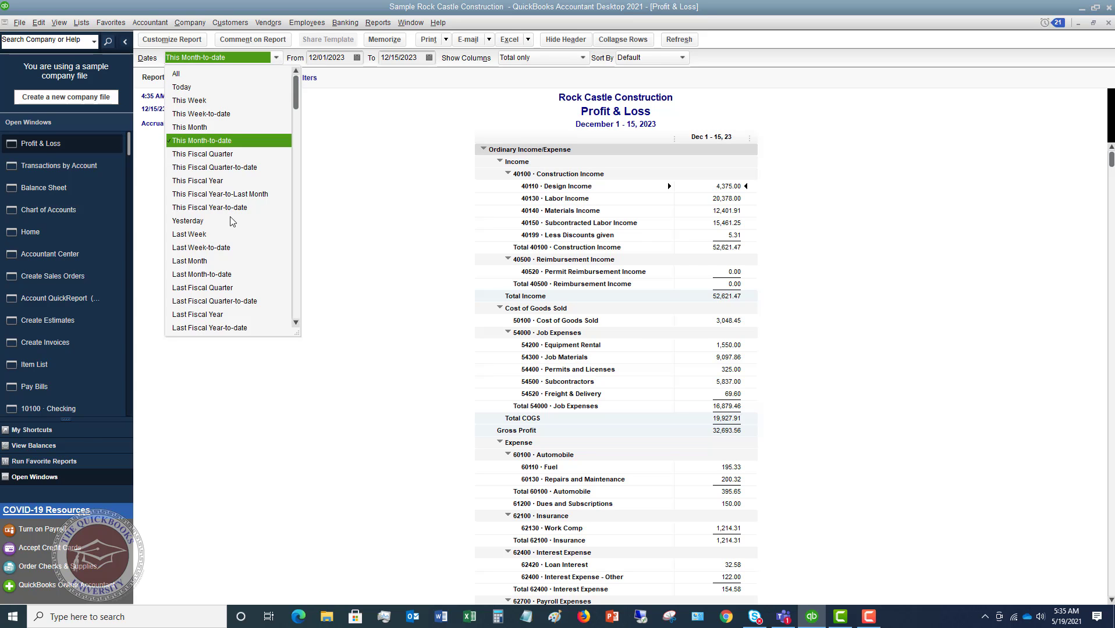
scroll(231, 221, down, 2)
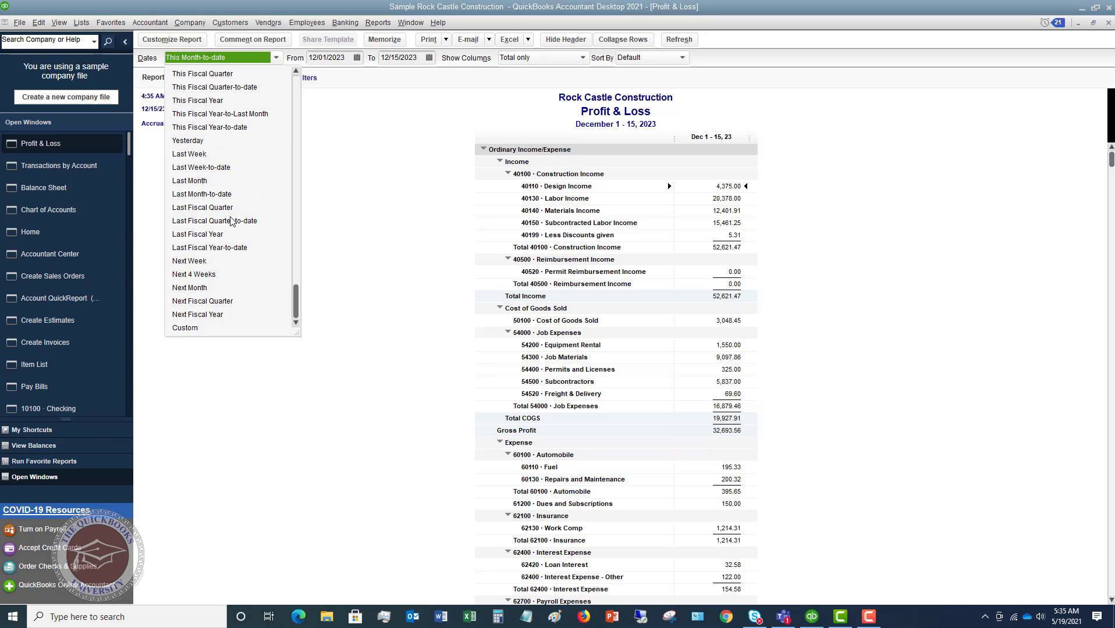
click(193, 290)
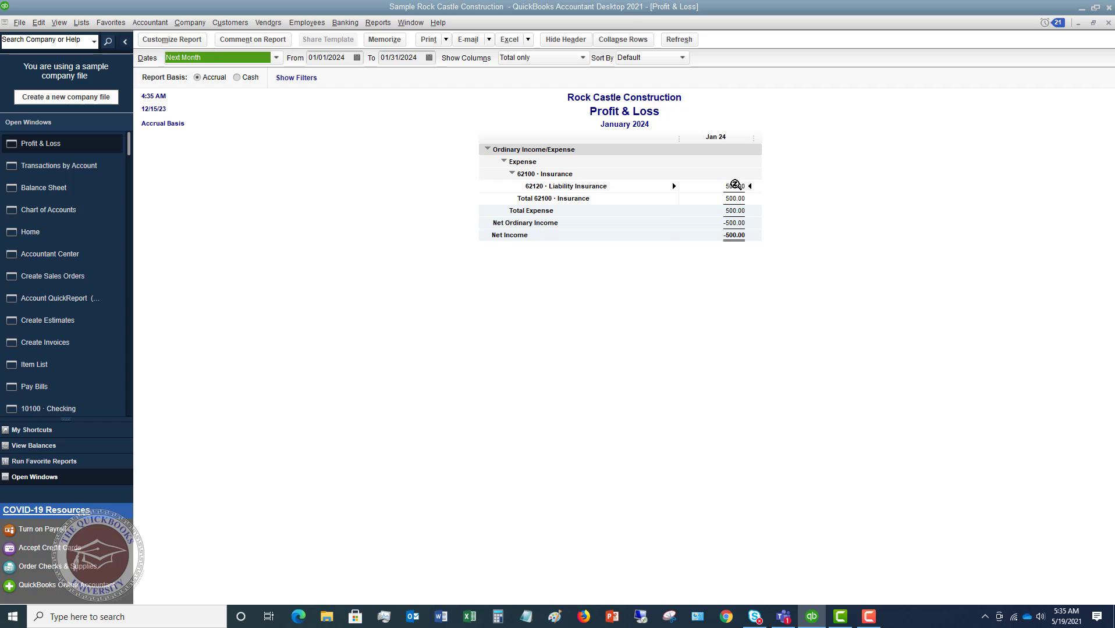